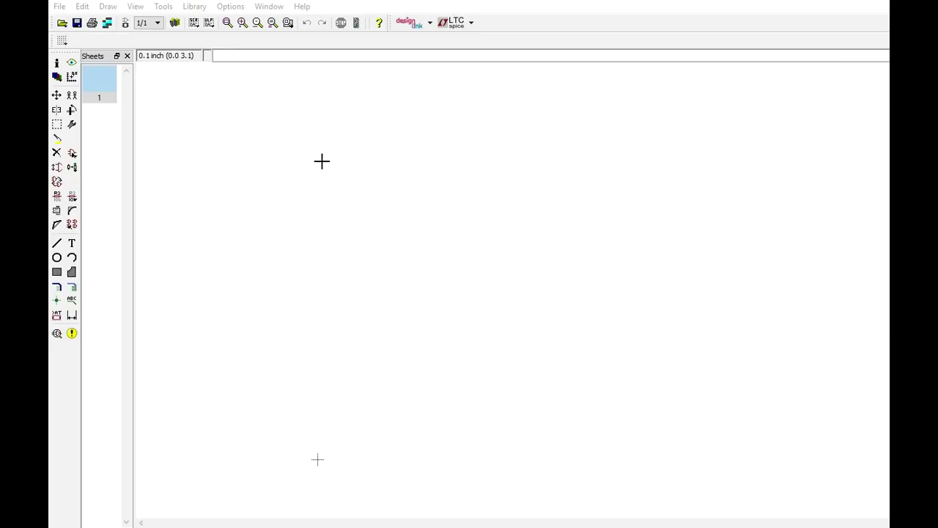
- Open the library part selection and search it for frame
left_click(72, 153)
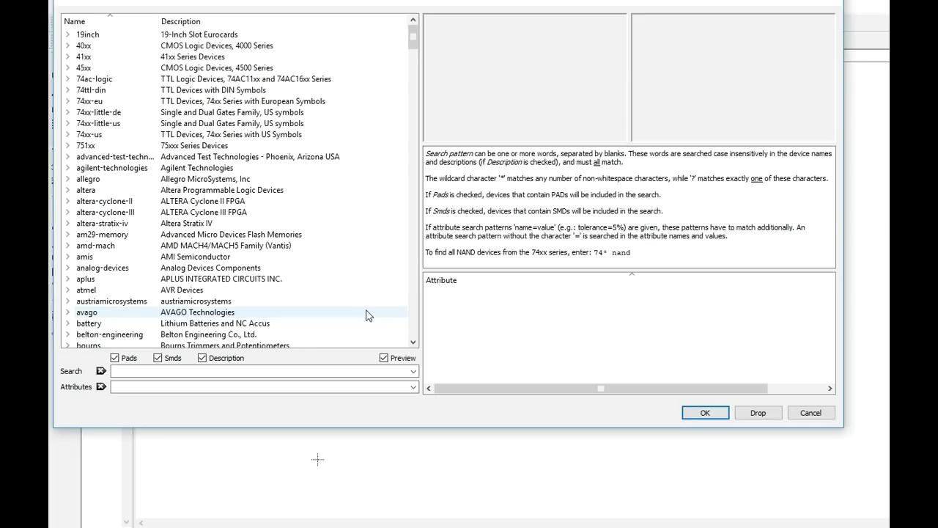
left_click(238, 371)
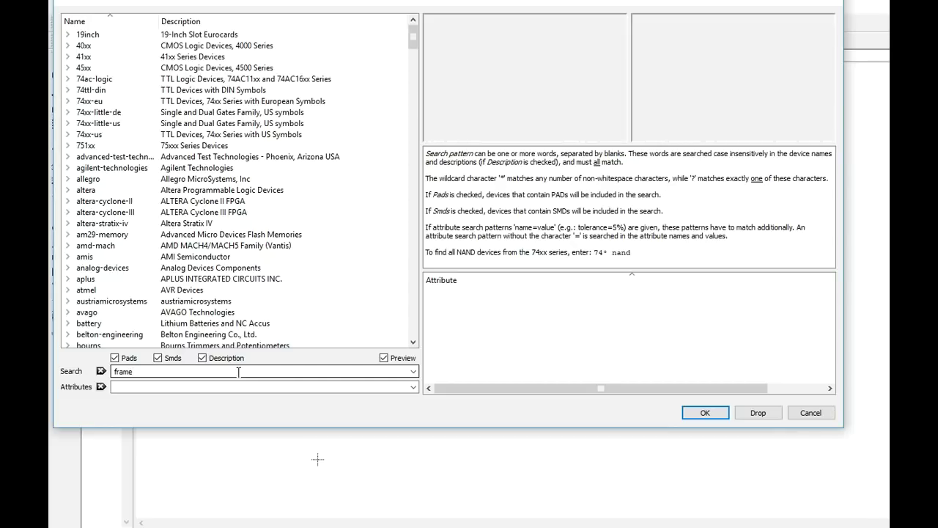
key("Return")
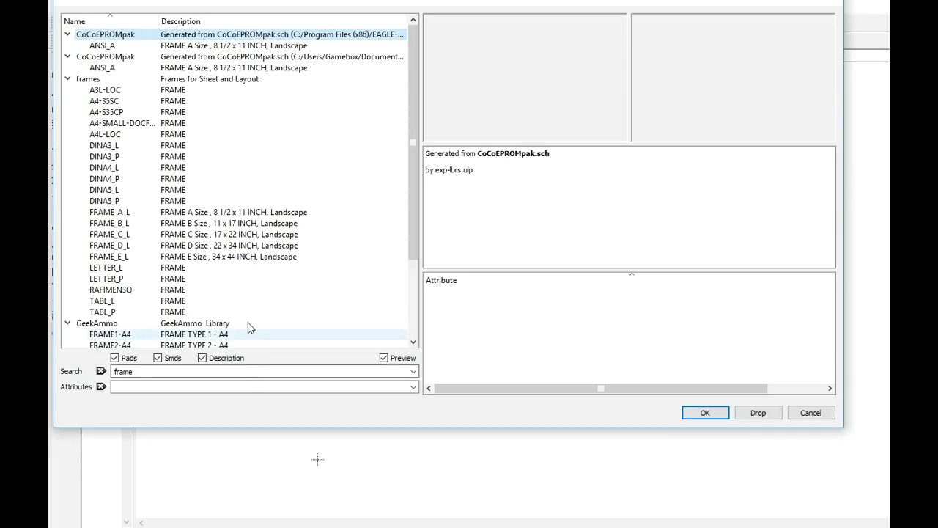
- Add the DINA5_L frame from the frames library with its lower-left corner at the sheet origin
left_click(121, 179)
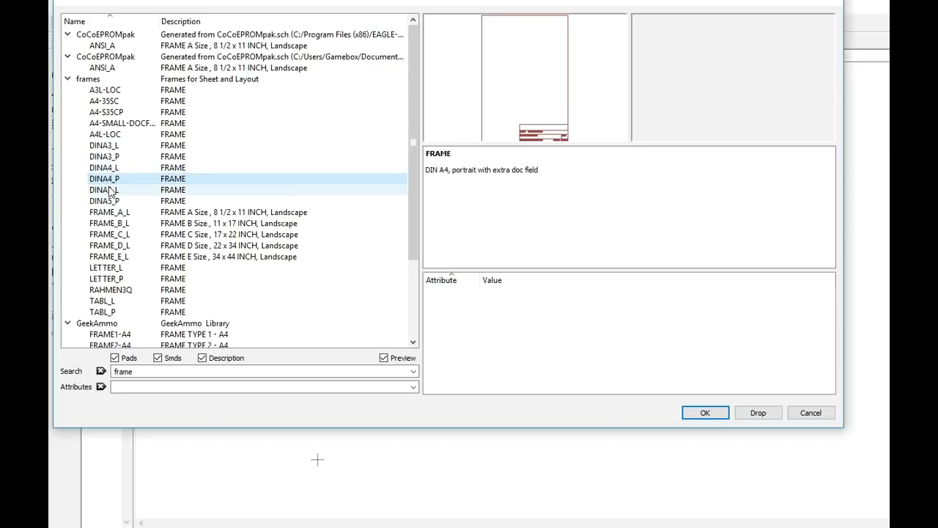
left_click(193, 189)
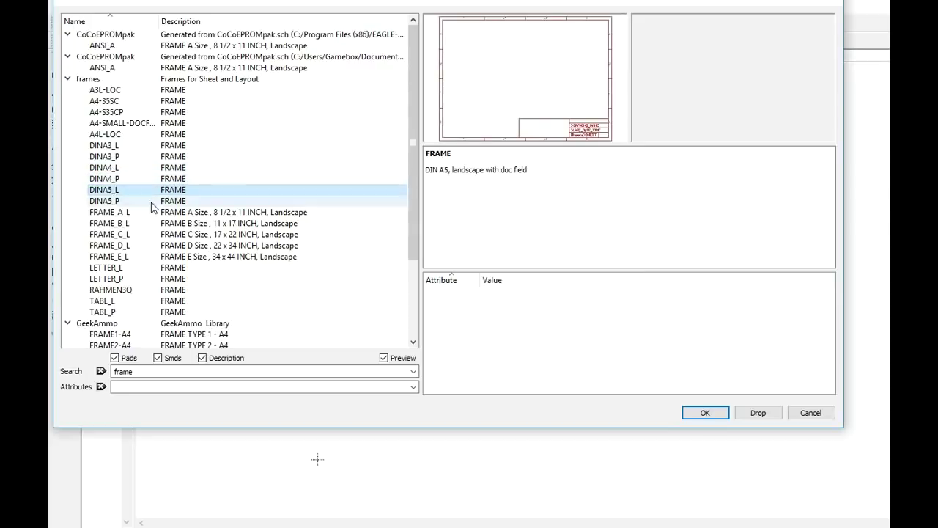
left_click(702, 413)
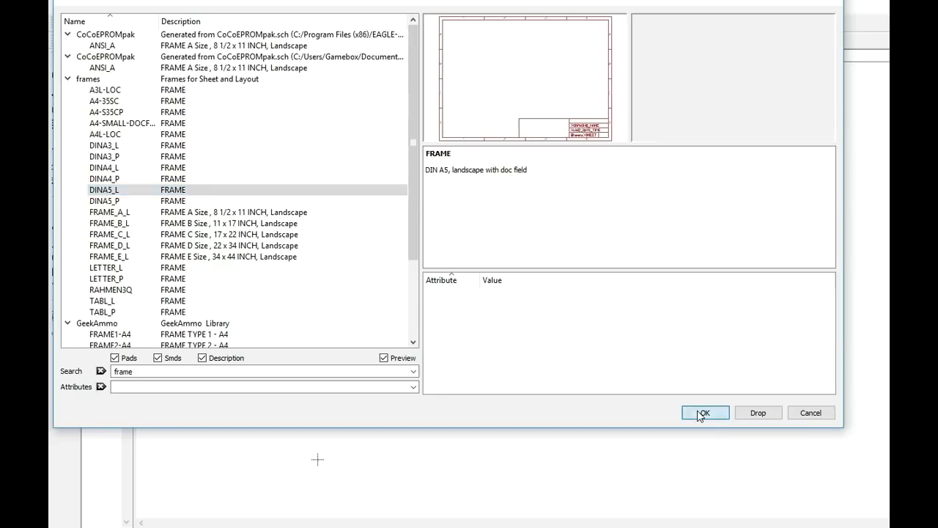
scroll(317, 456, "down", 4)
scroll(373, 440, "up", 3)
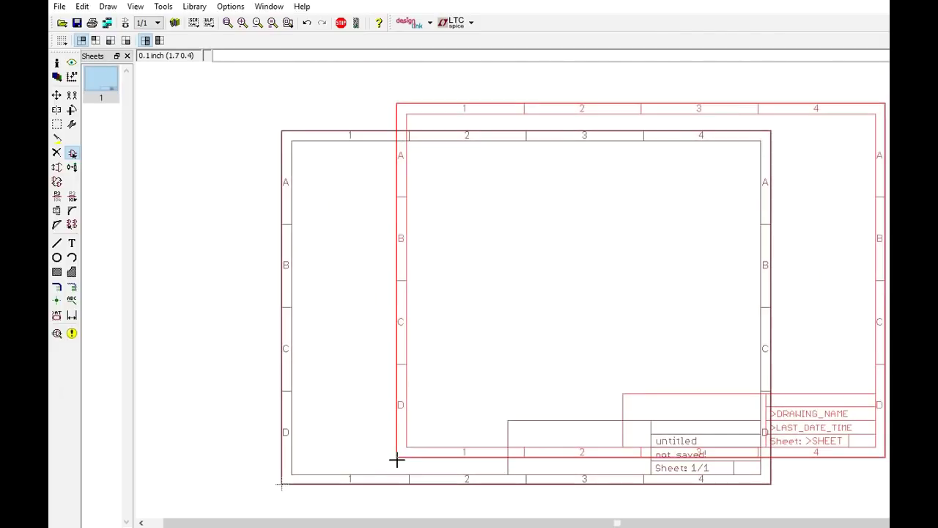
key("Escape")
key("Escape")
middle_click_drag(298, 440, 348, 415)
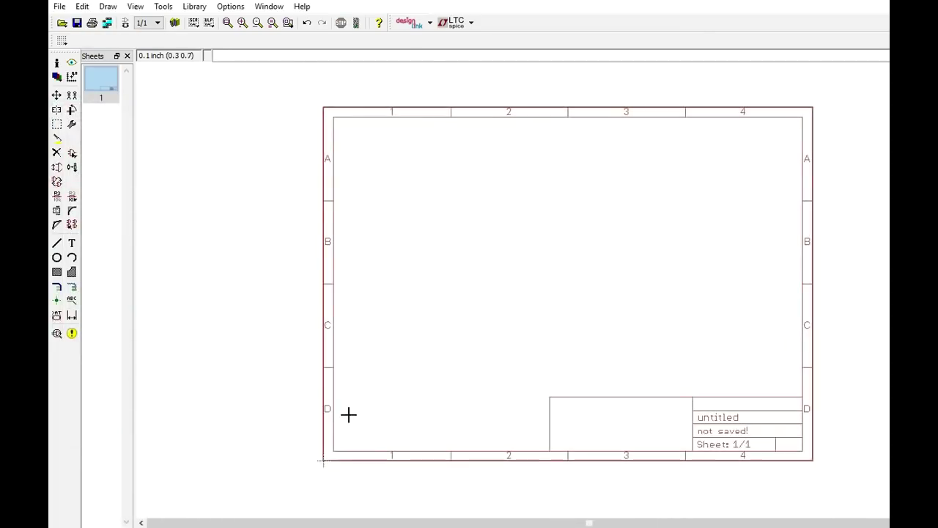
scroll(350, 415, "up", 2)
scroll(352, 412, "down", 2)
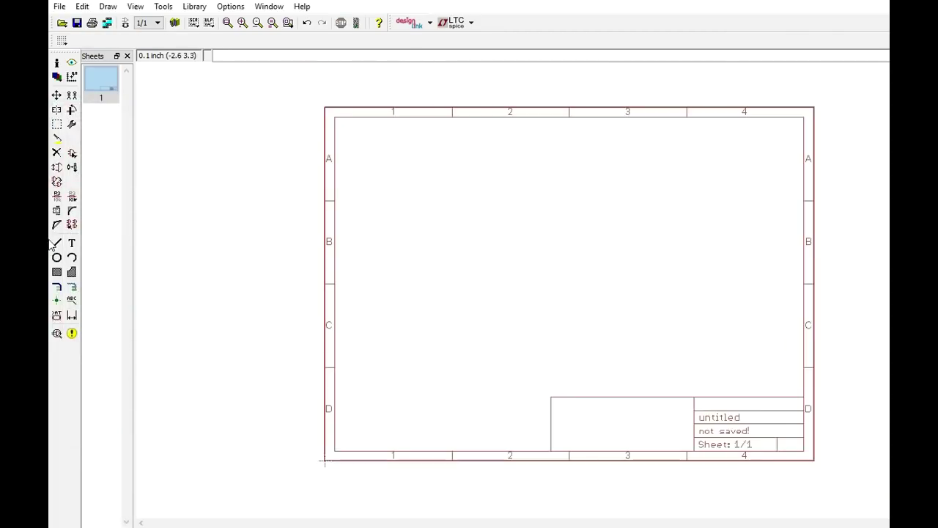
left_click(72, 154)
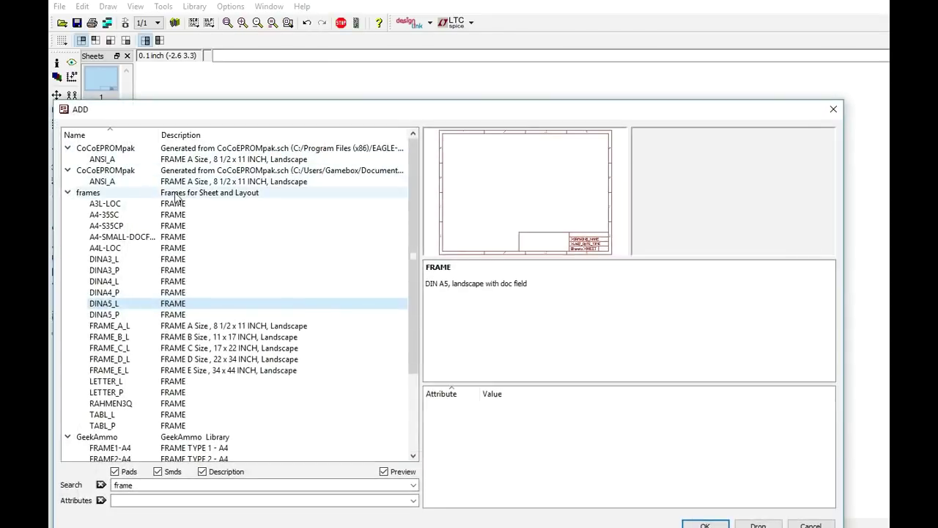
left_click(156, 315)
left_click(147, 303)
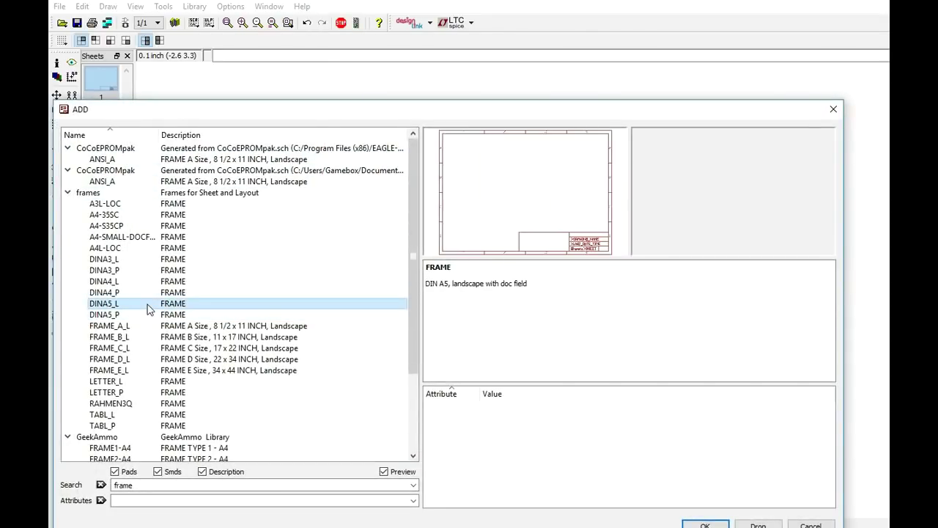
left_click(706, 525)
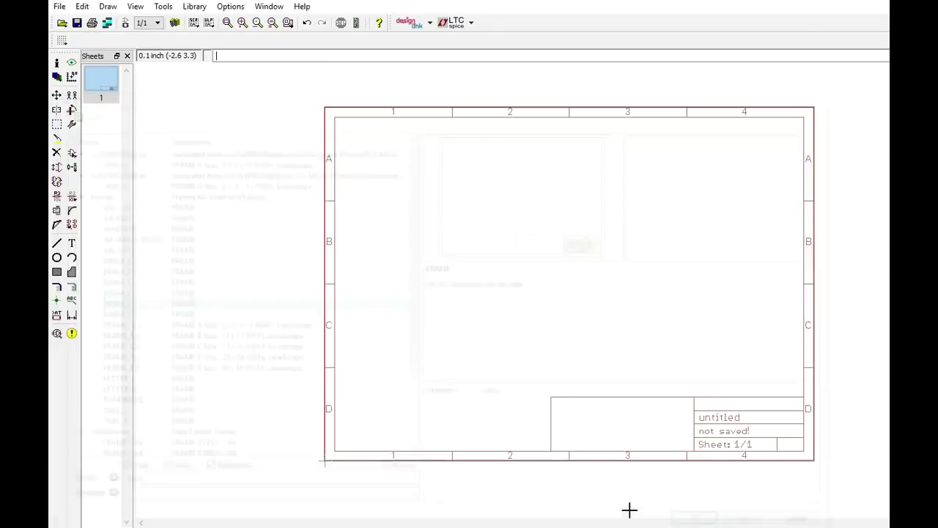
left_click(72, 153)
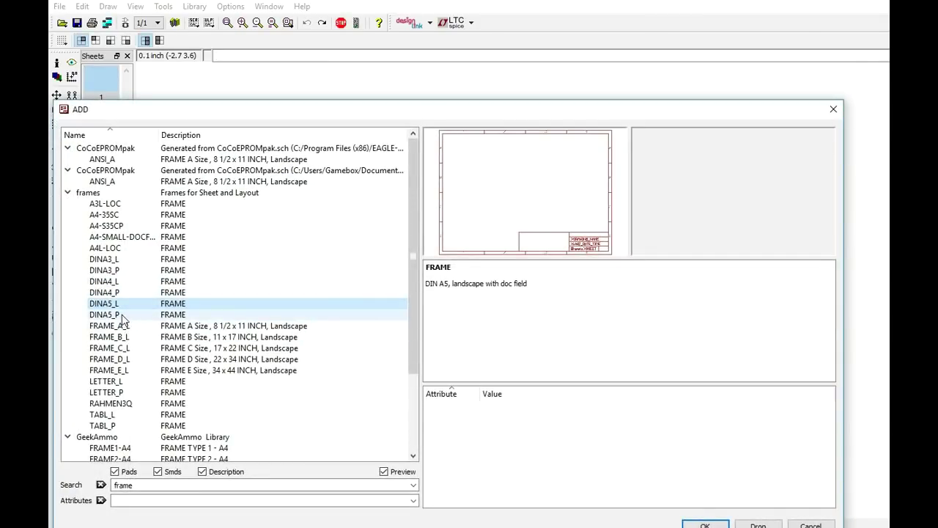
left_click(114, 314)
left_click(113, 307)
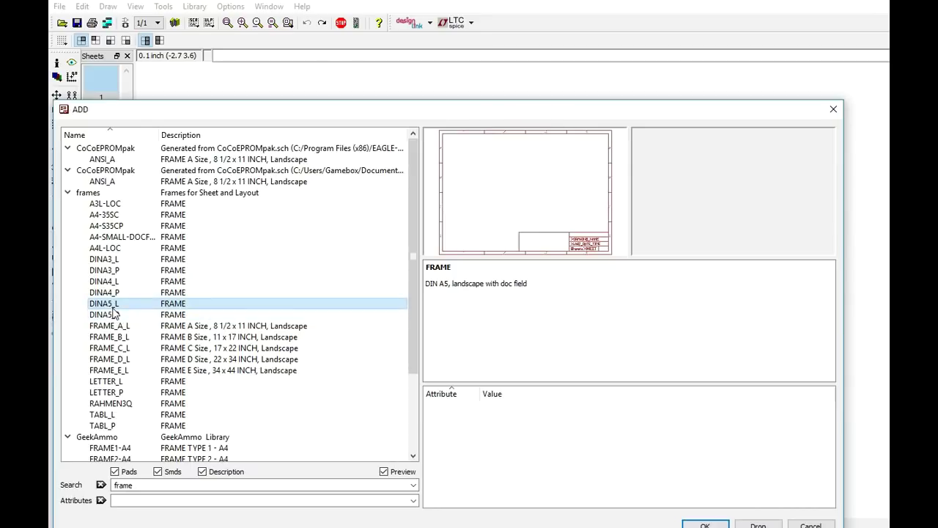
left_click(706, 525)
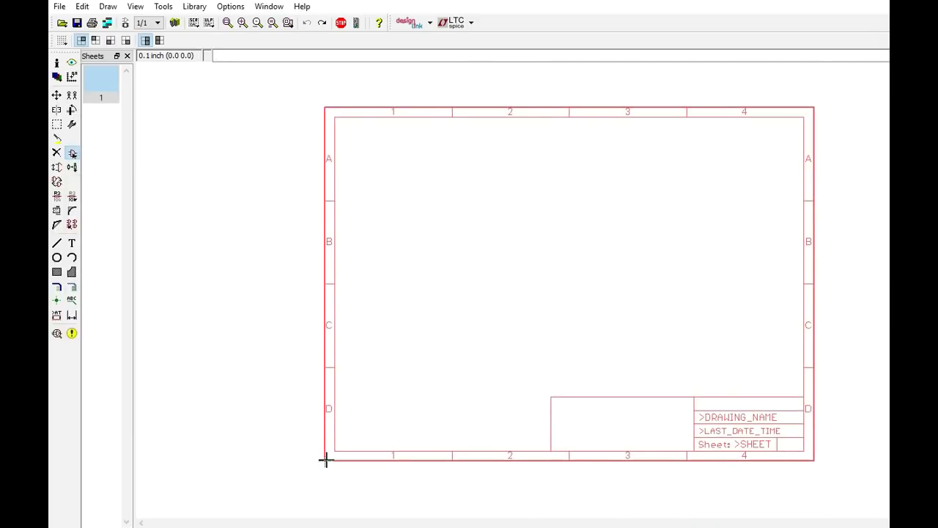
left_click(325, 460)
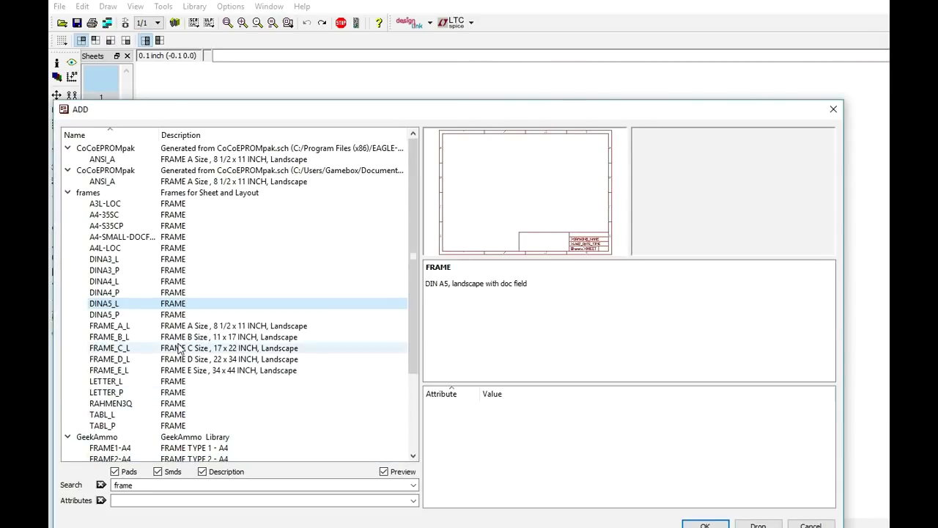
- Add the LETTER_L frame from the frames library with its lower-left corner at the sheet origin
left_click(117, 382)
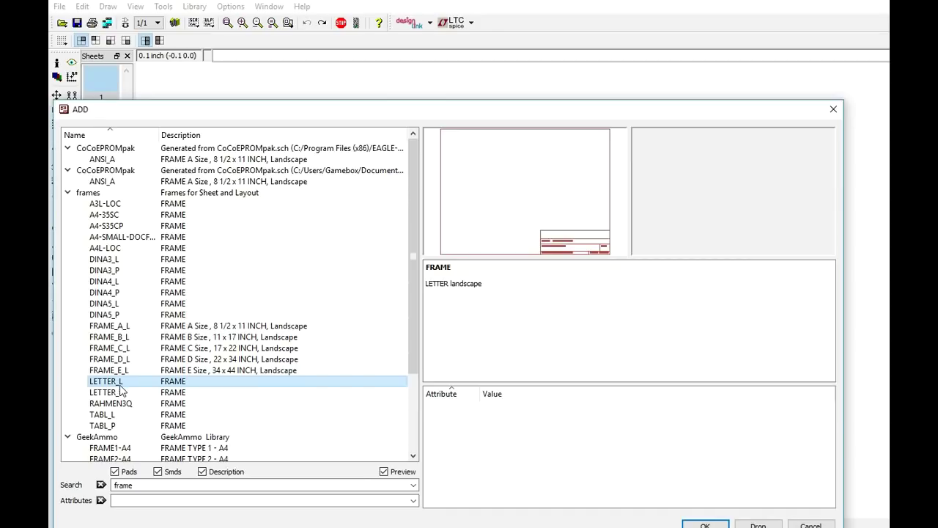
left_click(711, 526)
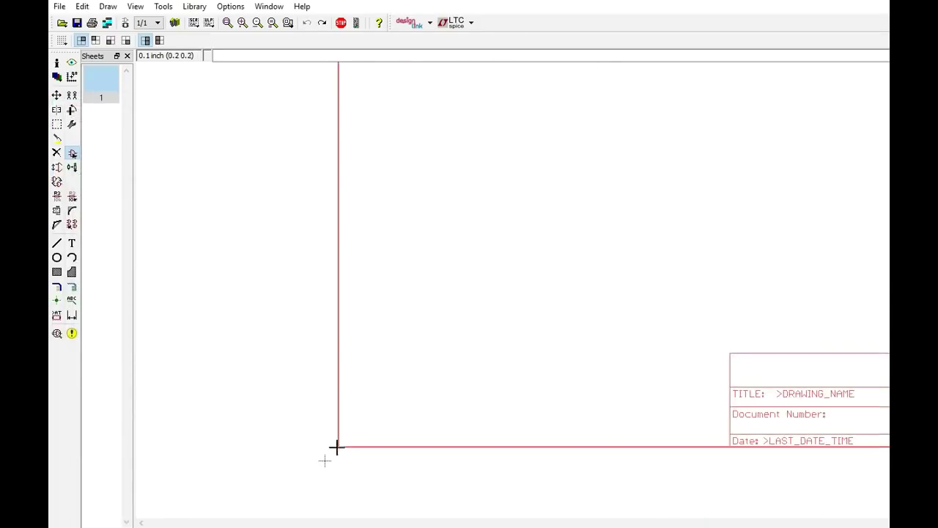
left_click(325, 460)
scroll(440, 432, "down", 2)
key("Escape")
key("Escape")
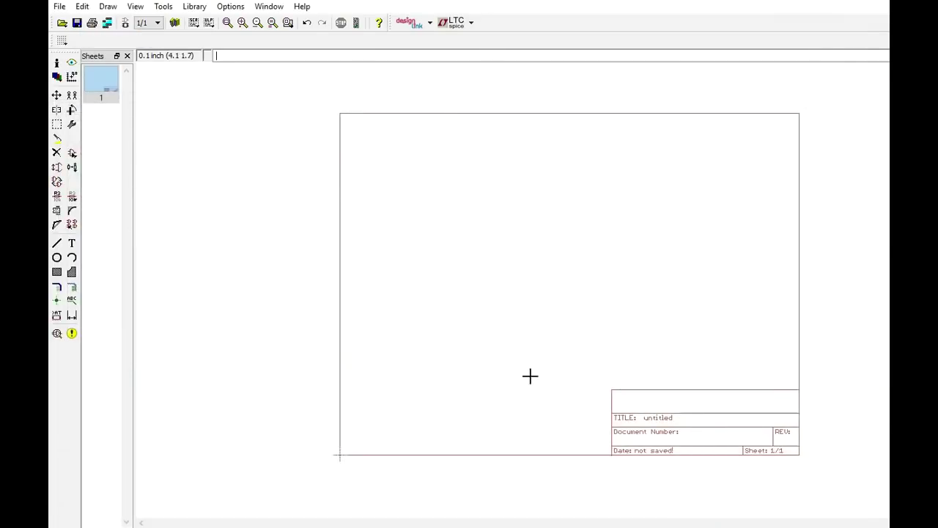
- Search the component libraries for z80
scroll(511, 331, "up", 2)
scroll(511, 331, "down", 1)
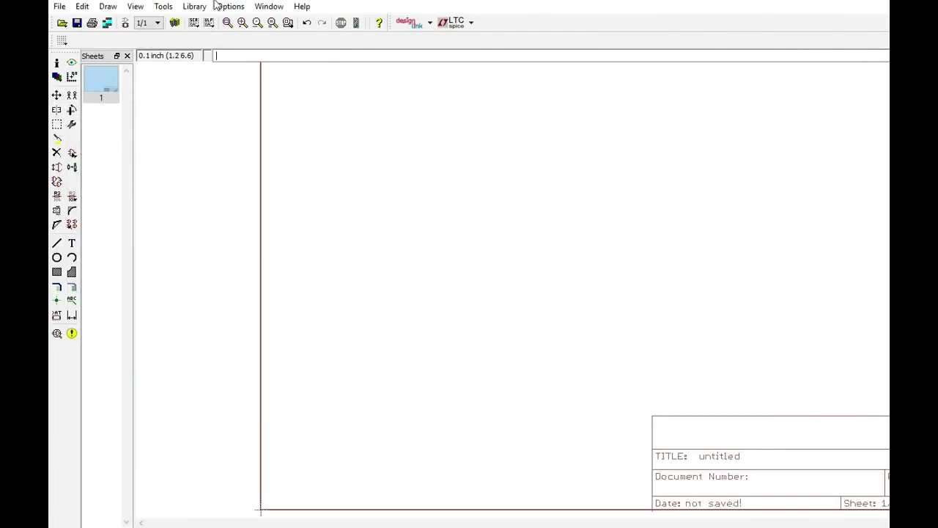
left_click(162, 6)
mouse_move(134, 6)
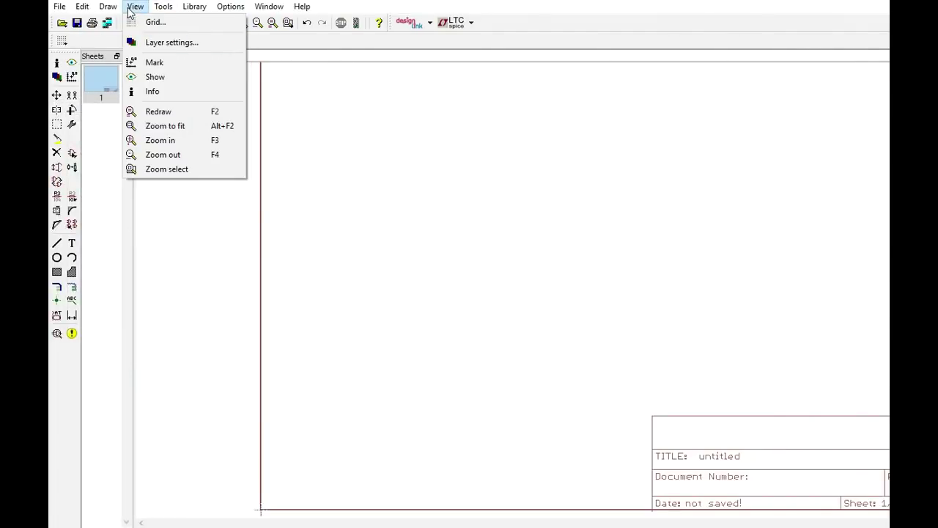
left_click(152, 140)
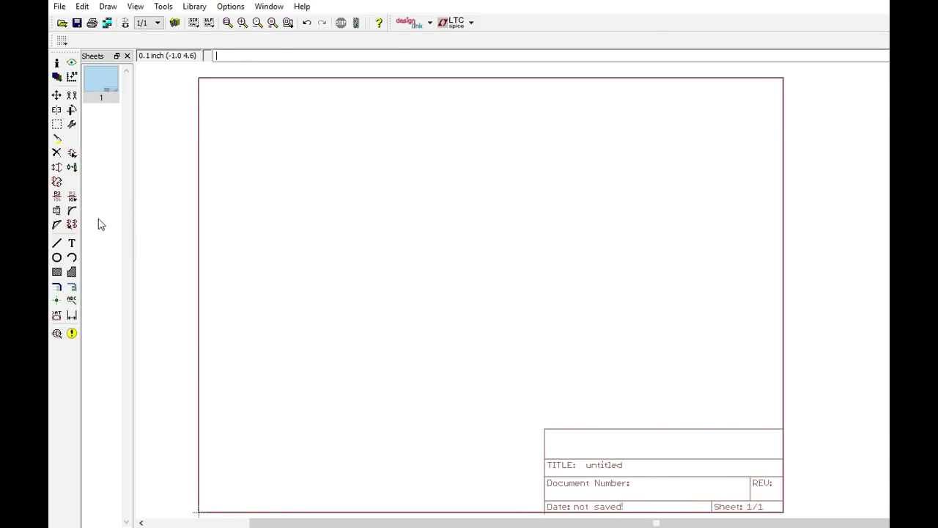
left_click(72, 153)
double_click(188, 484)
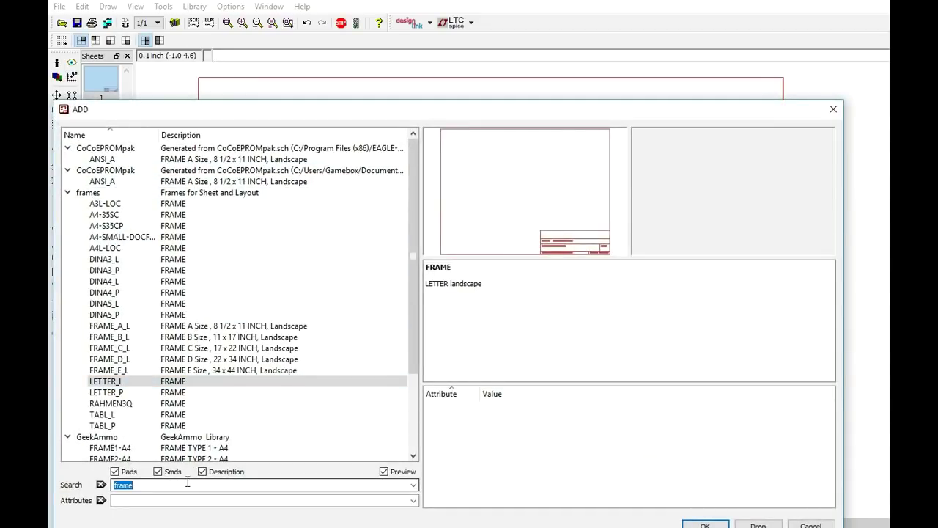
type("z8")
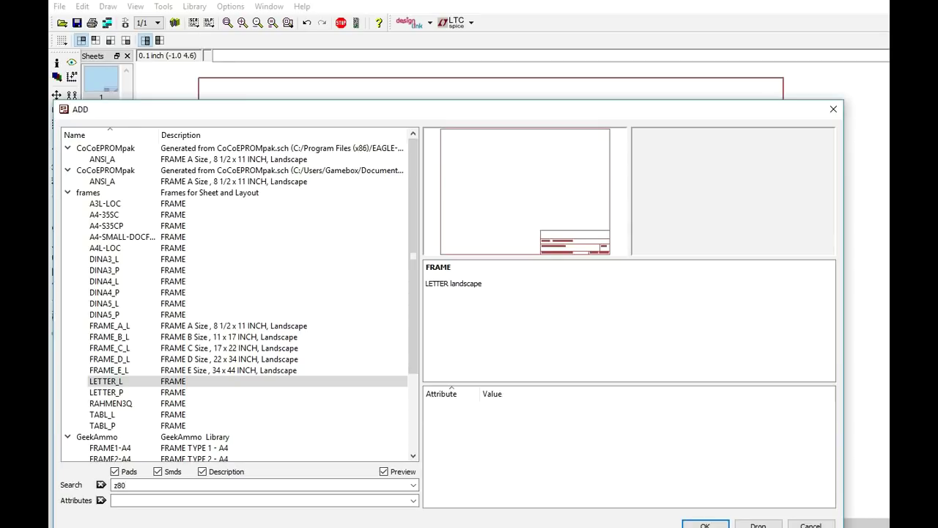
type("0")
key("Return")
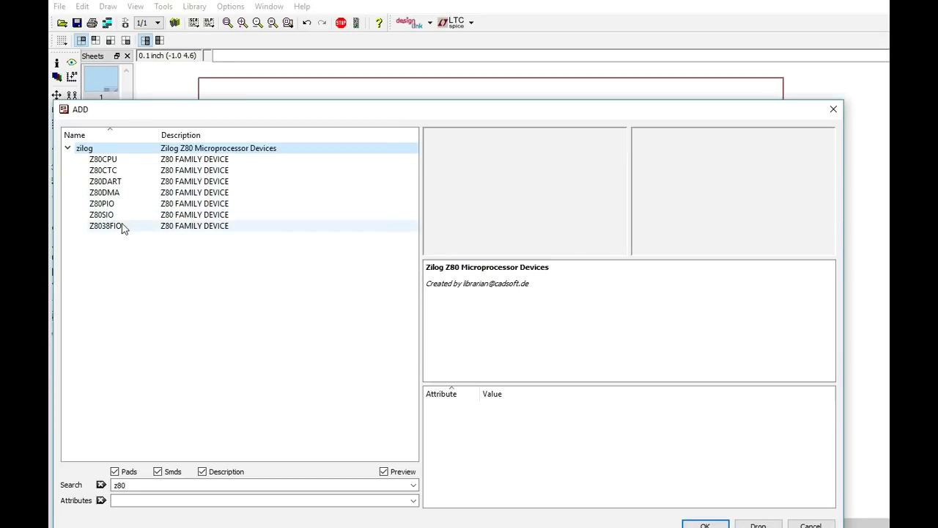
- Place the Z80CPU device from the zilog library in the upper-left area of the frame
left_click(113, 159)
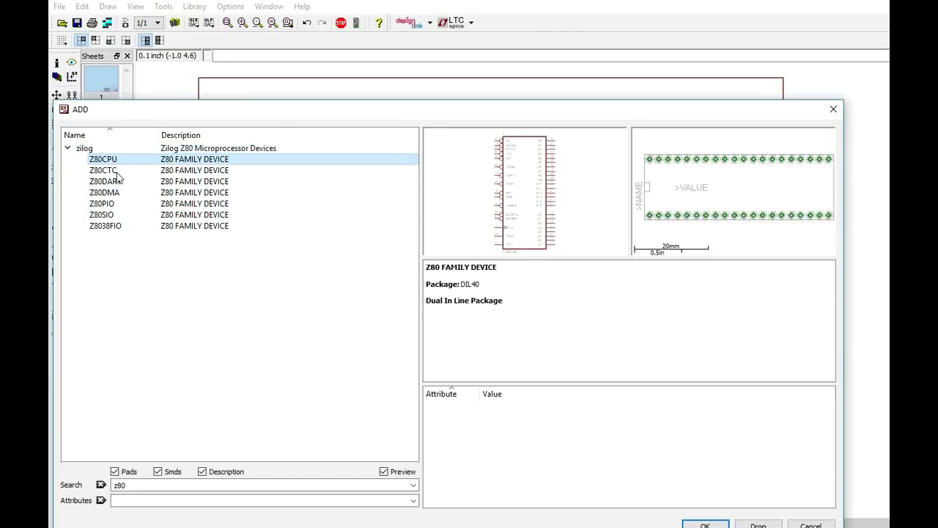
left_click(702, 524)
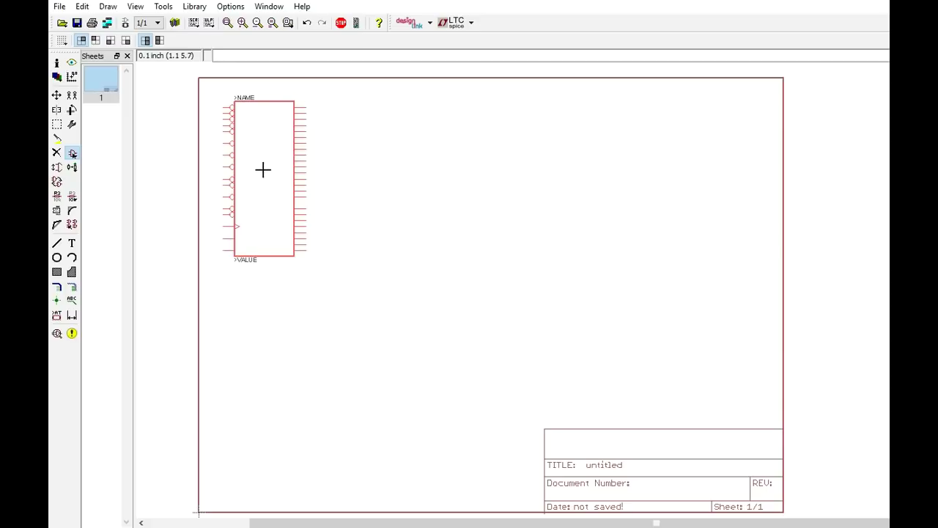
left_click(263, 170)
key("Escape")
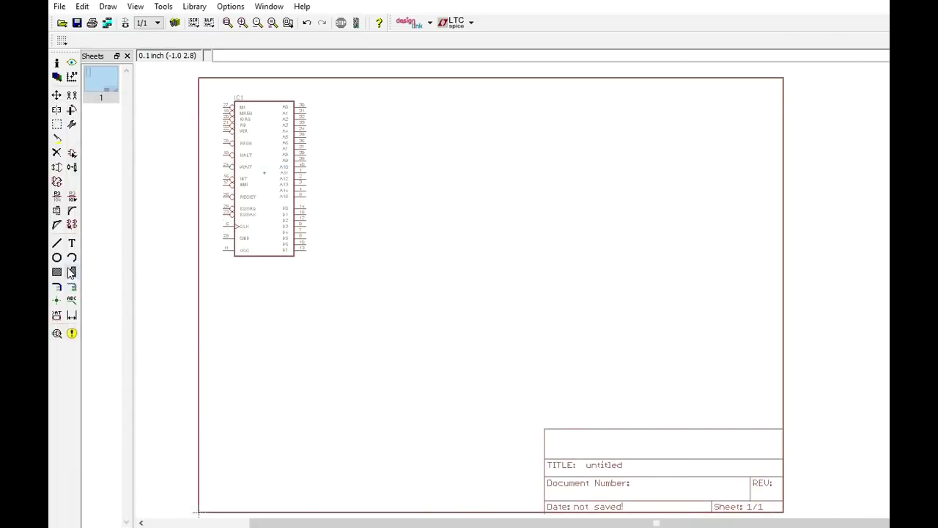
- Reopen the Add component browser, clear the z80 search filter and expand the generic memory library
left_click(72, 154)
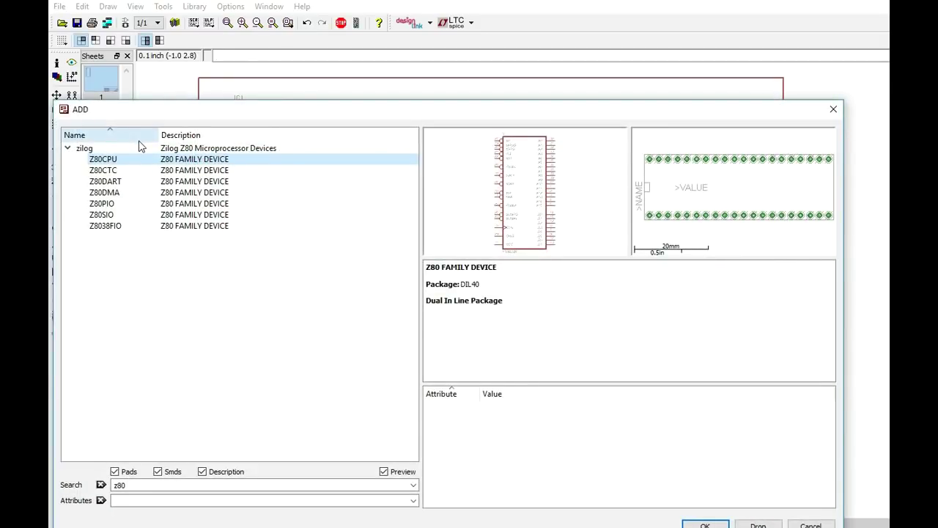
double_click(183, 486)
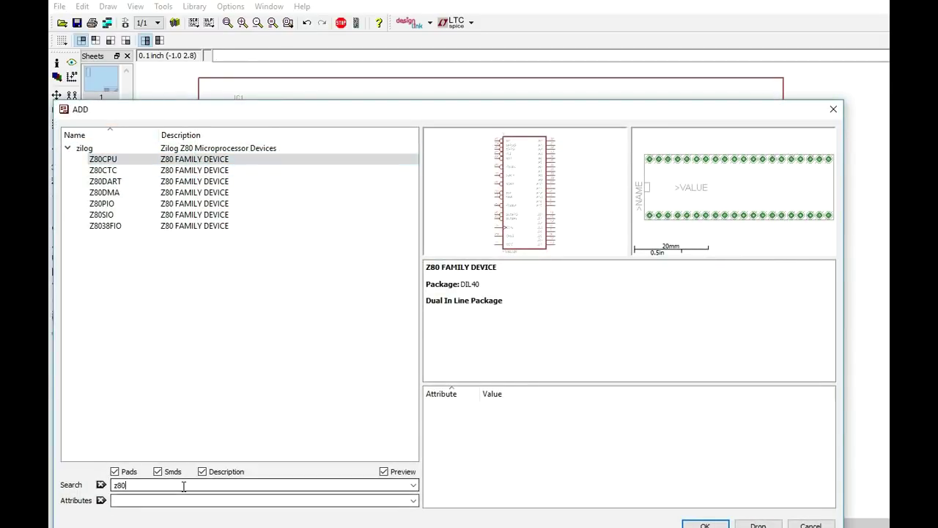
key("BackSpace")
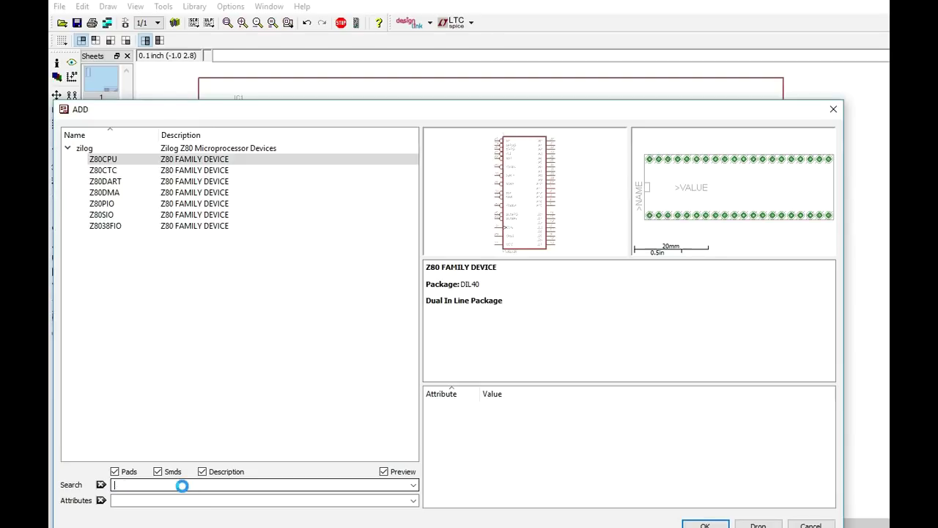
scroll(187, 317, "down", 9)
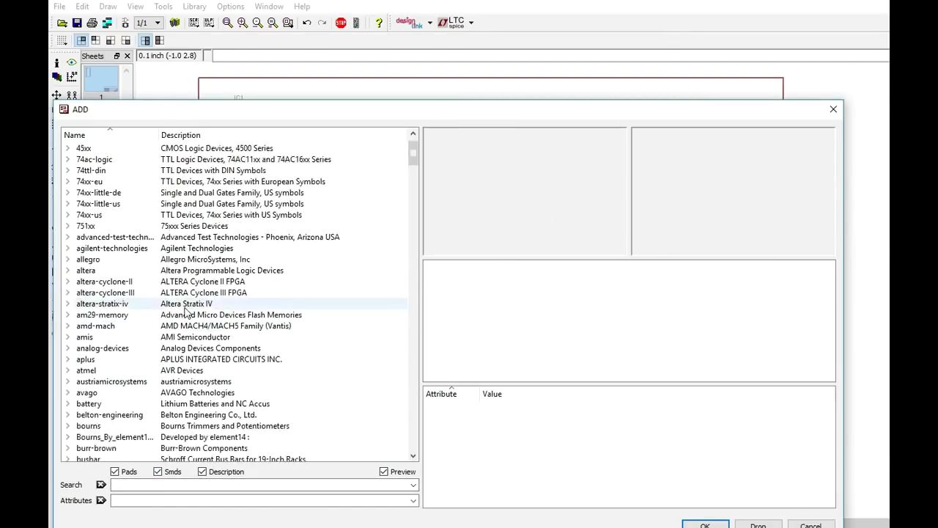
scroll(187, 317, "down", 15)
left_click_drag(413, 233, 413, 307)
double_click(78, 315)
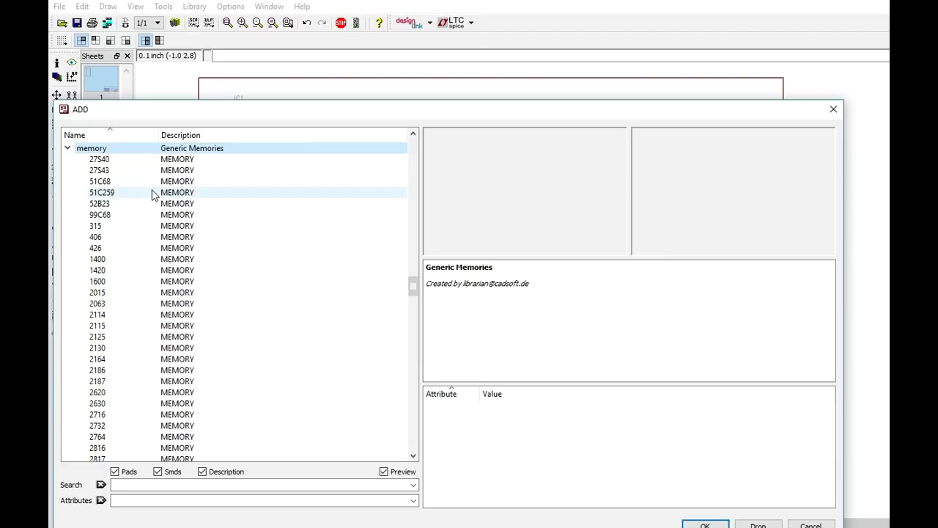
- Look through the devices of the generic memory library for a suitable memory chip, previewing the 51C259
scroll(146, 226, "down", 6)
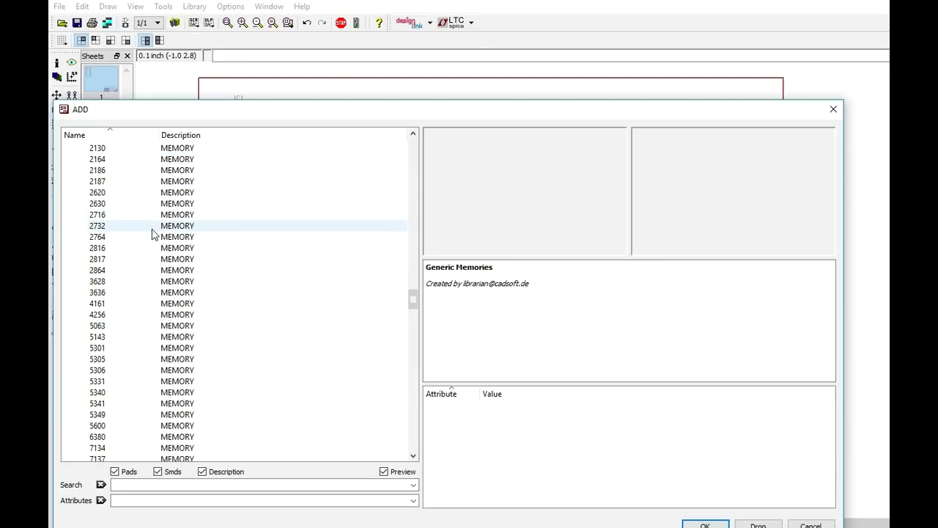
scroll(152, 232, "down", 6)
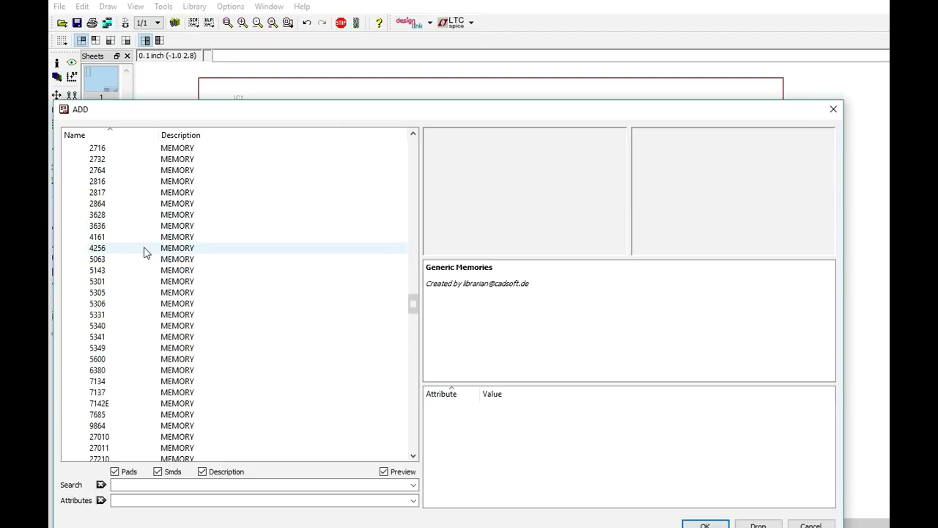
scroll(162, 275, "down", 4)
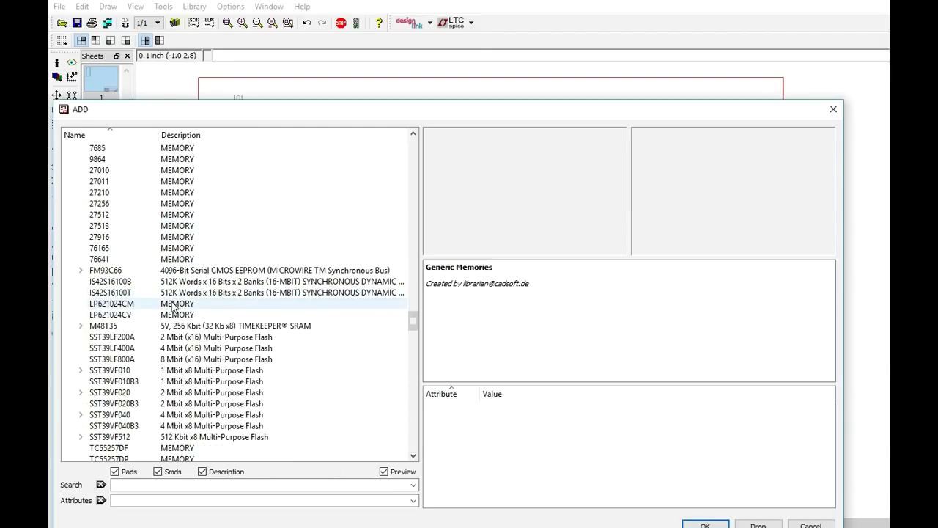
scroll(168, 304, "down", 2)
scroll(147, 378, "up", 4)
scroll(123, 383, "up", 15)
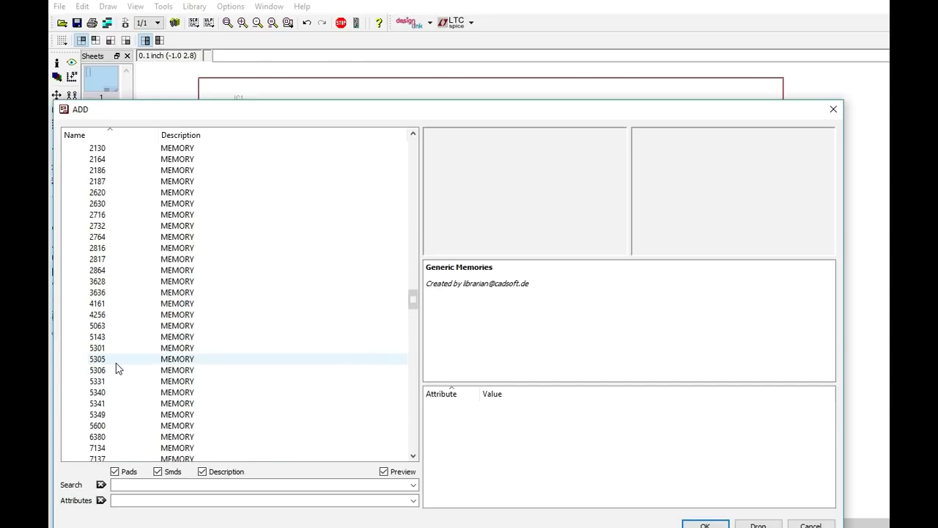
scroll(118, 366, "down", 2)
scroll(125, 345, "down", 1)
left_click(132, 260)
scroll(132, 297, "down", 2)
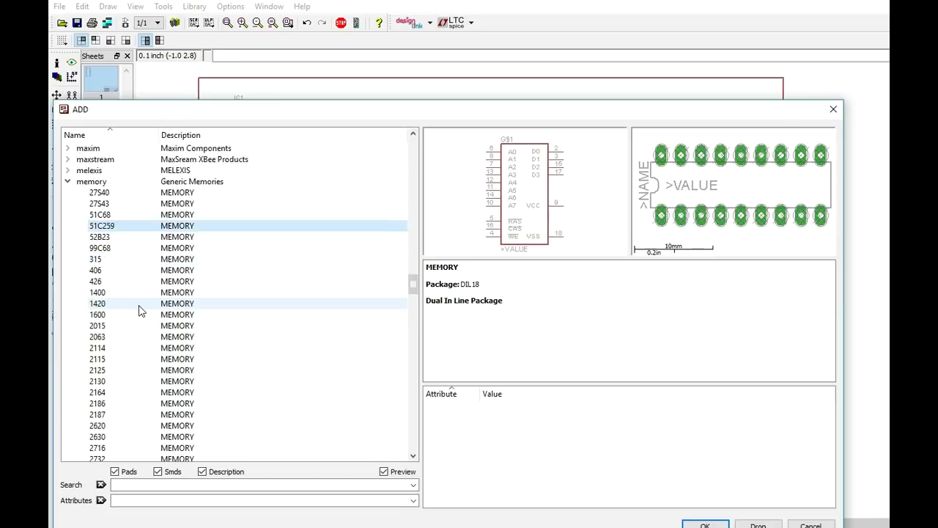
scroll(132, 322, "down", 3)
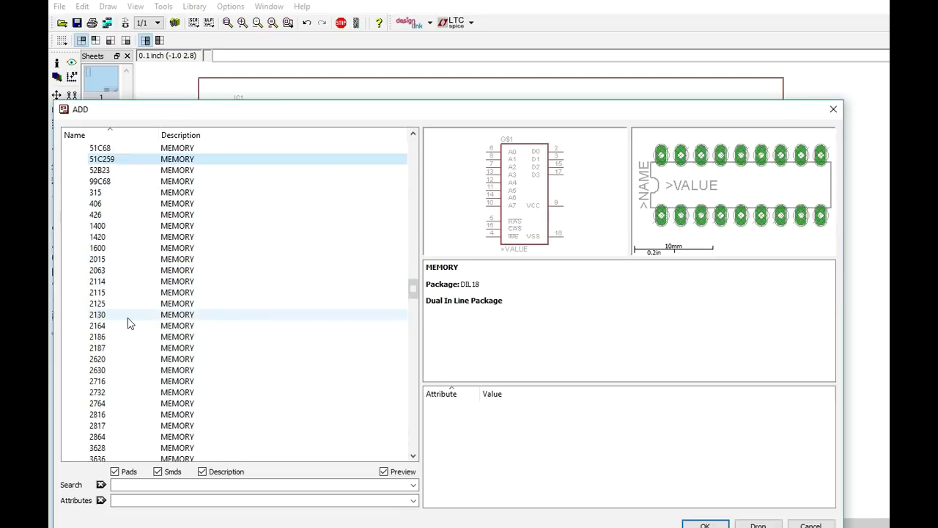
scroll(154, 363, "down", 2)
scroll(148, 364, "down", 5)
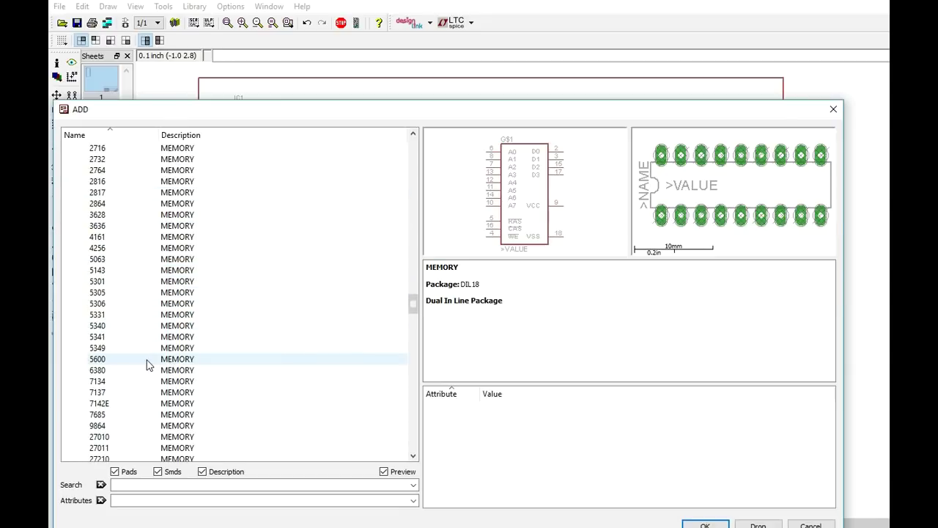
scroll(143, 362, "down", 2)
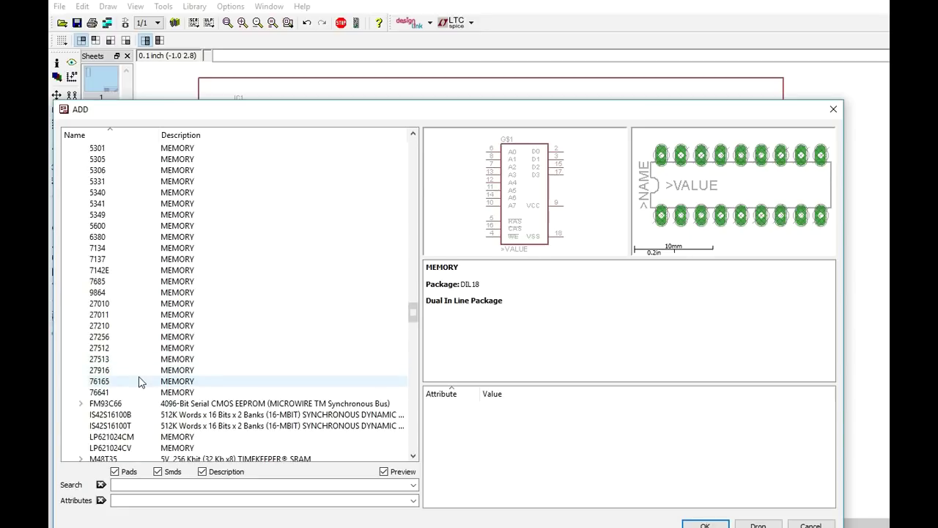
scroll(140, 379, "down", 1)
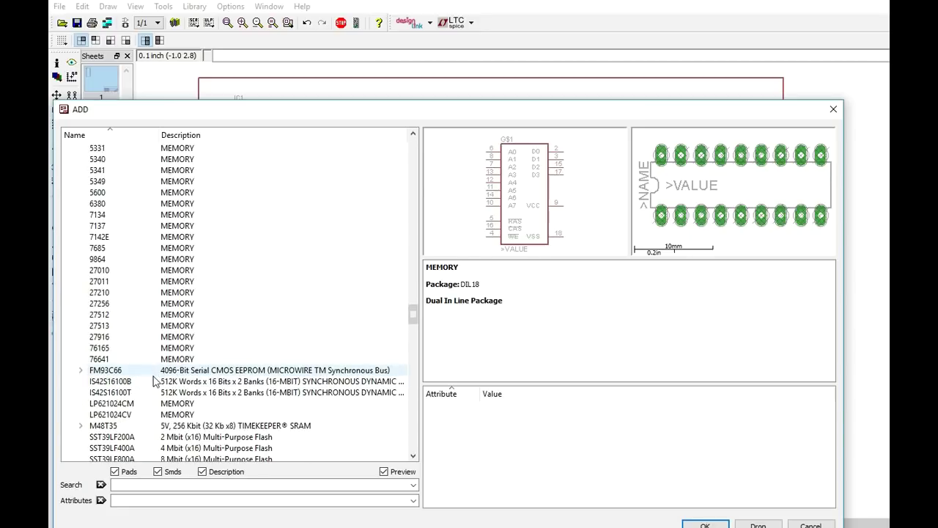
scroll(82, 431, "down", 5)
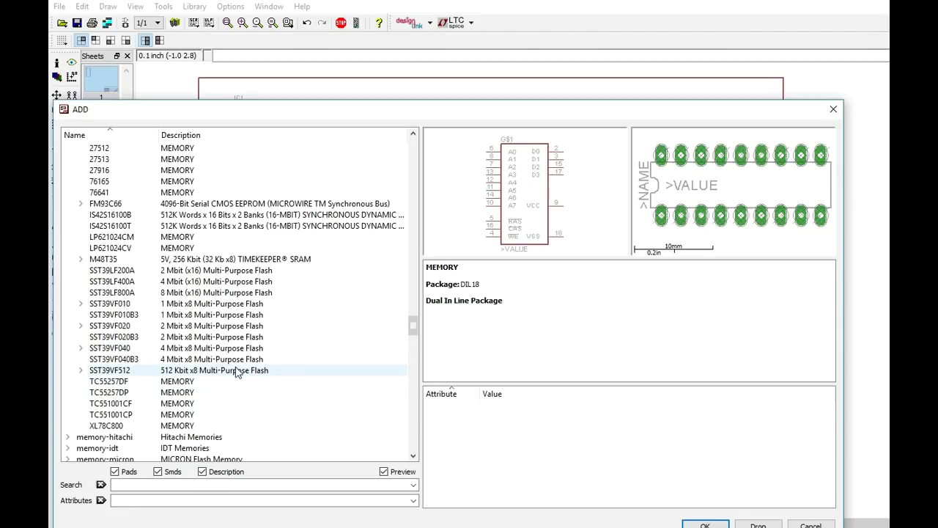
- Preview the TC55257DF, TC55257DP, TC551001CP and XL78C800 devices in the memory library
left_click(125, 382)
left_click(123, 394)
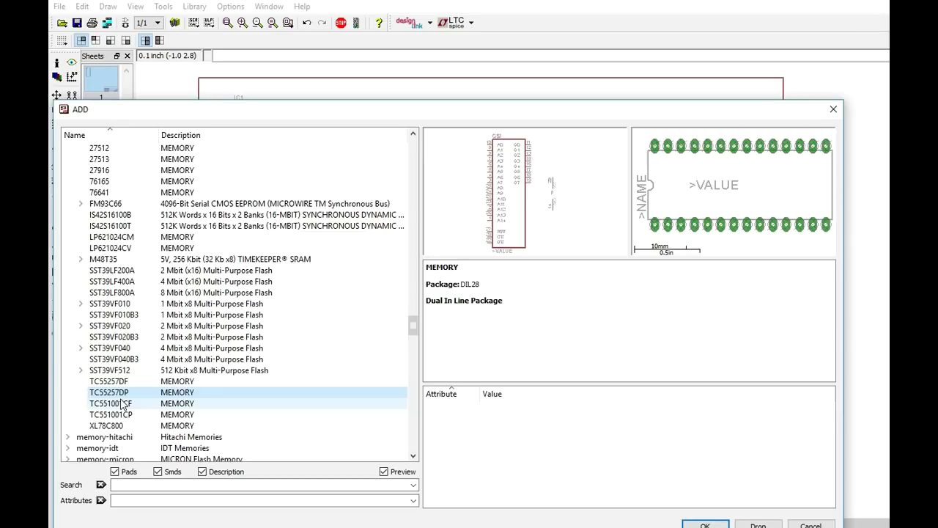
left_click(122, 414)
left_click(118, 426)
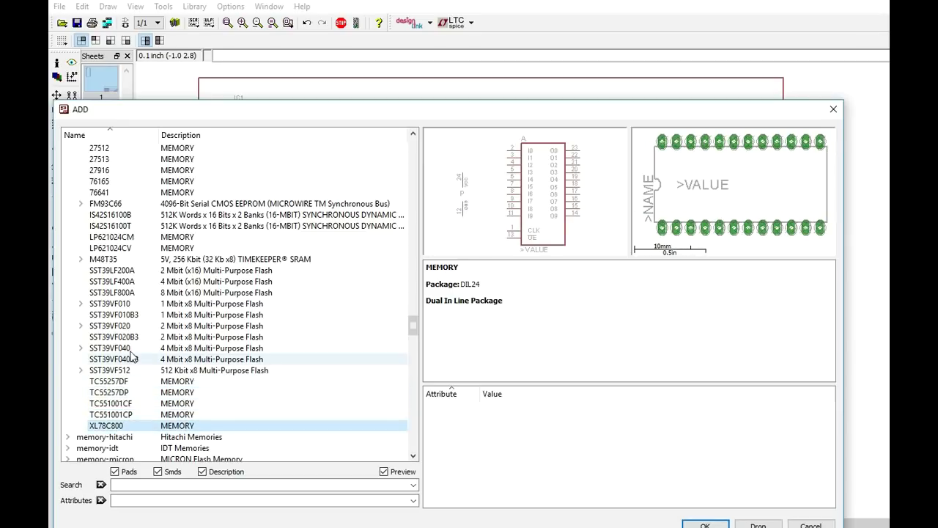
- Check the contents of both My_Parts libraries and expand the My_Parts_old+ library
scroll(75, 428, "down", 1)
scroll(75, 429, "down", 11)
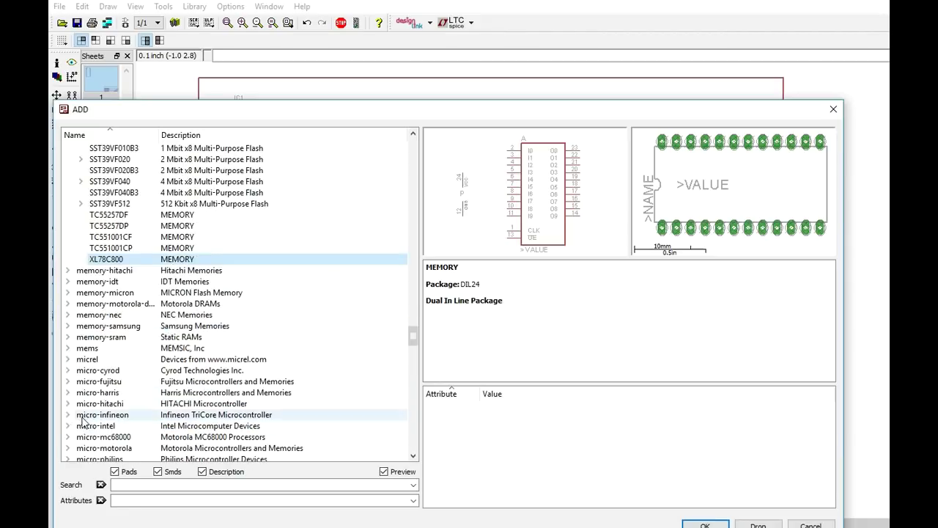
scroll(76, 397, "down", 2)
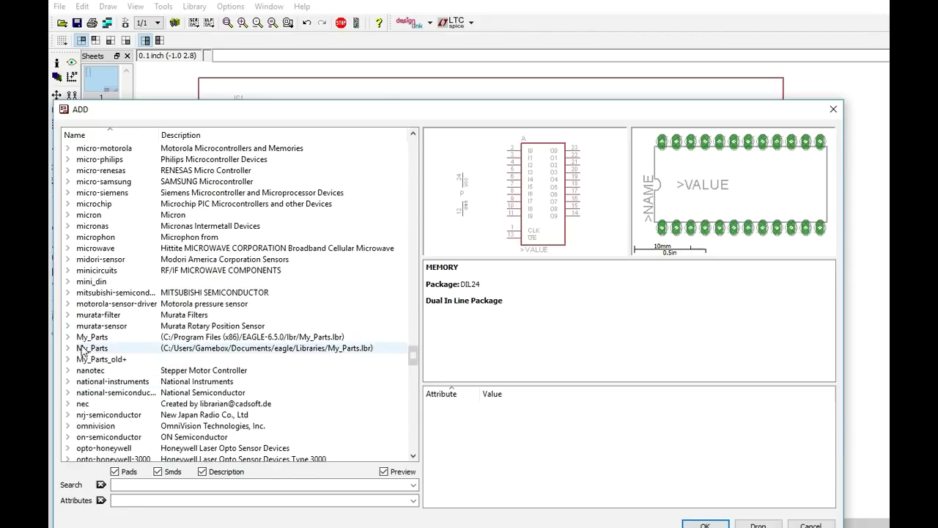
left_click(68, 340)
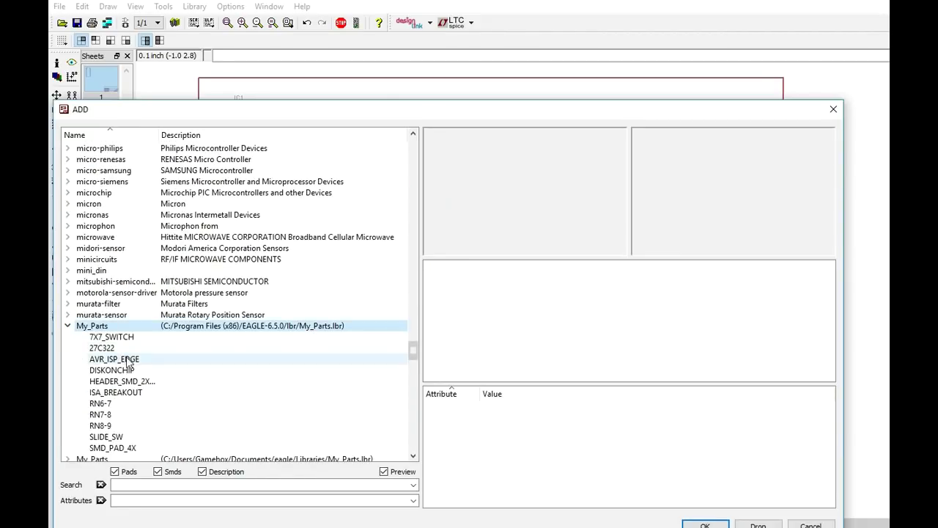
left_click(68, 326)
left_click(68, 337)
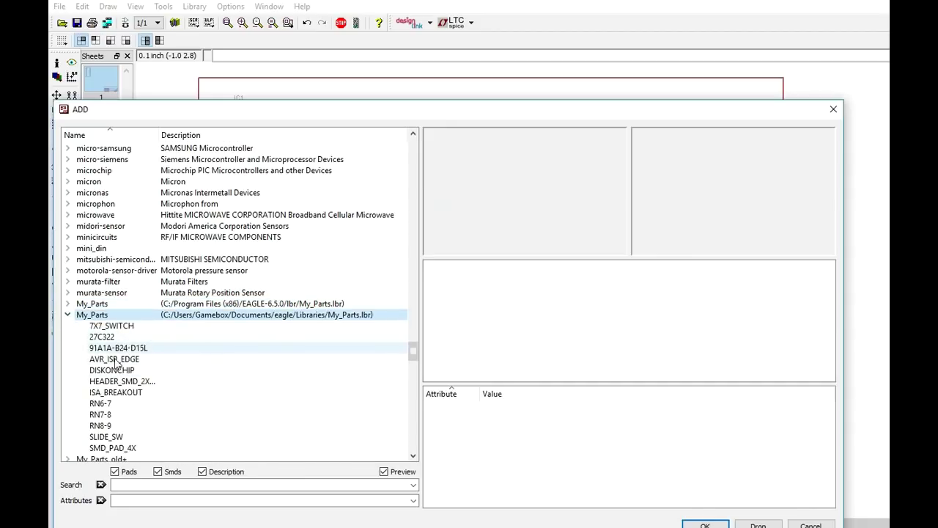
left_click(68, 315)
left_click(67, 326)
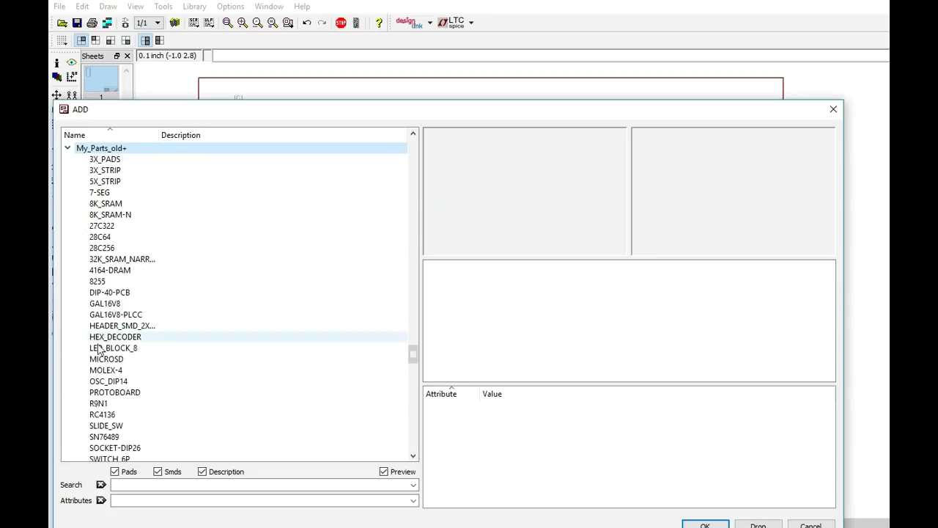
- Preview the narrow 32K SRAM and the 28C256 device in the My_Parts_old+ library
left_click(144, 263)
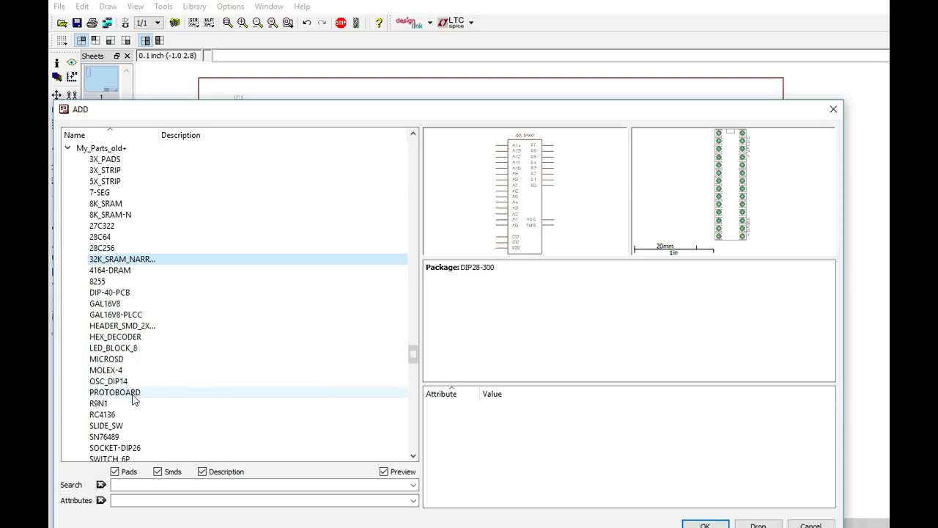
scroll(130, 396, "down", 1)
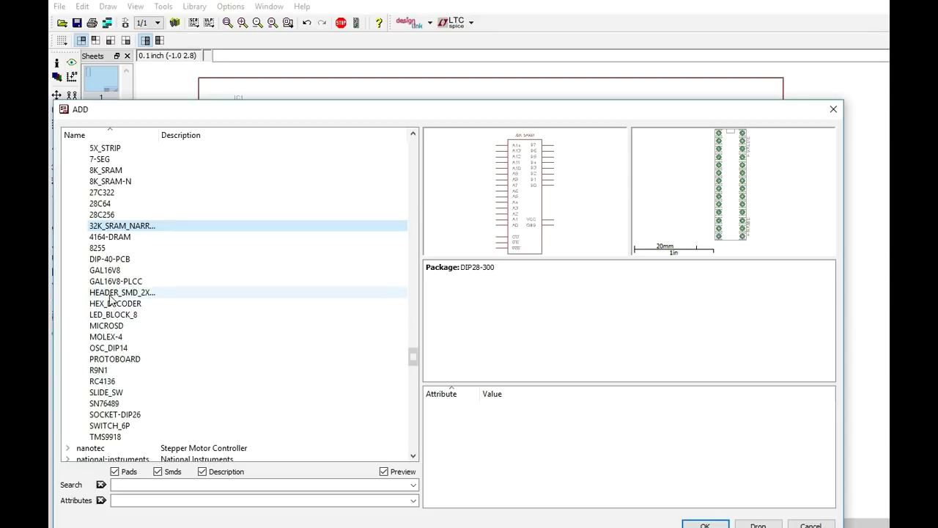
scroll(110, 234, "up", 1)
left_click(110, 248)
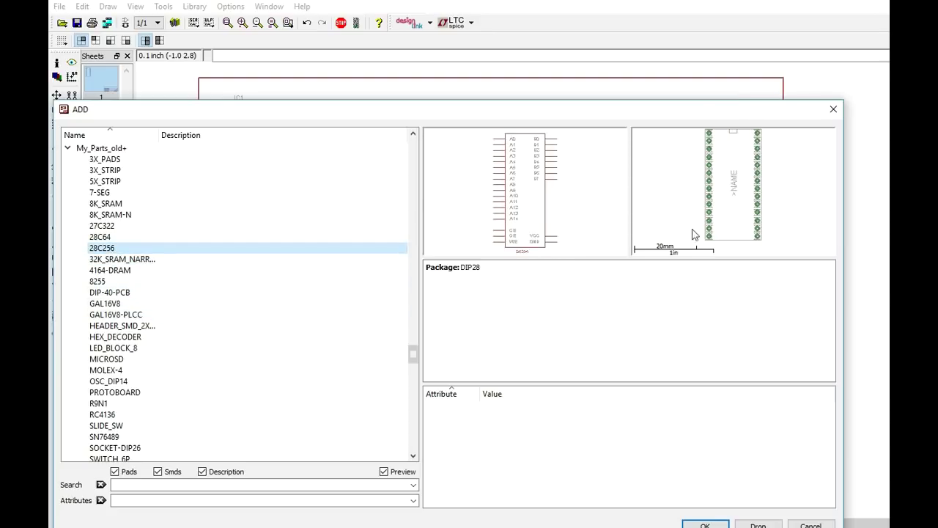
scroll(122, 297, "up", 1)
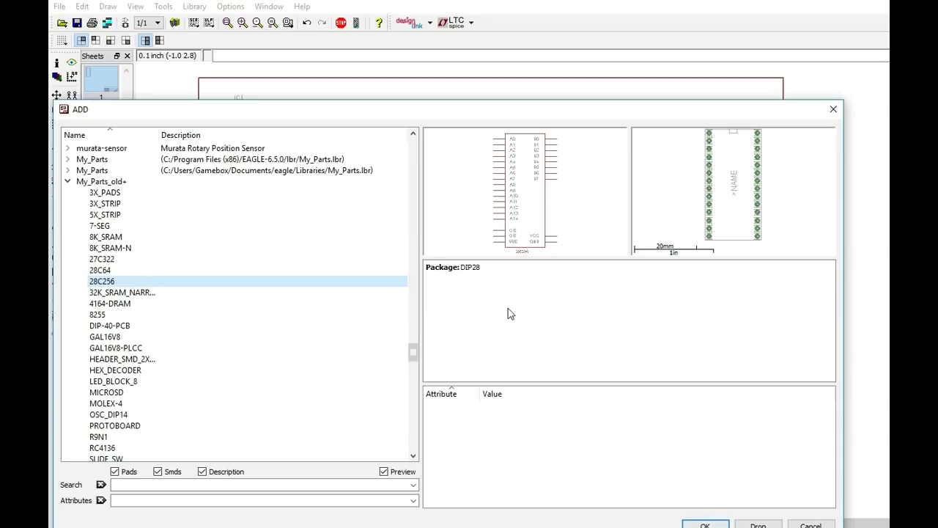
- Search the component libraries for 62256, and run another search for 32k
left_click(157, 485)
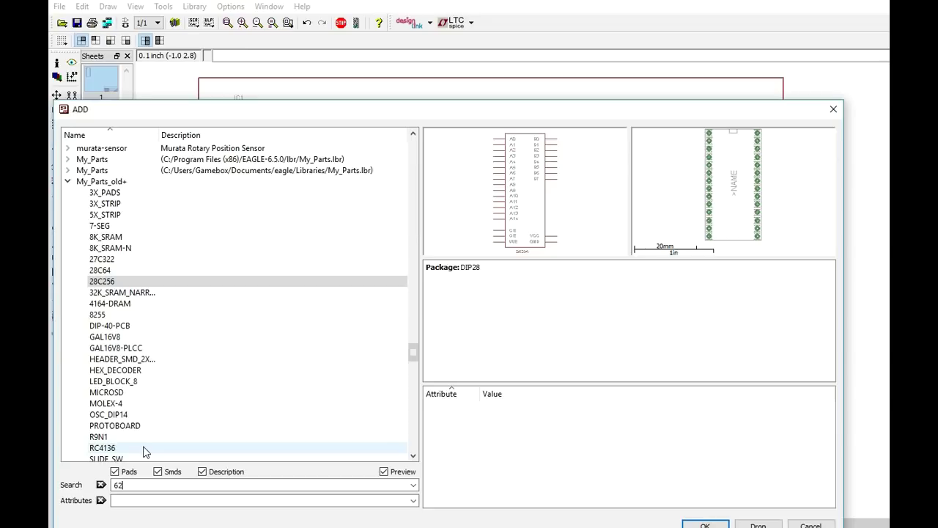
key("Return")
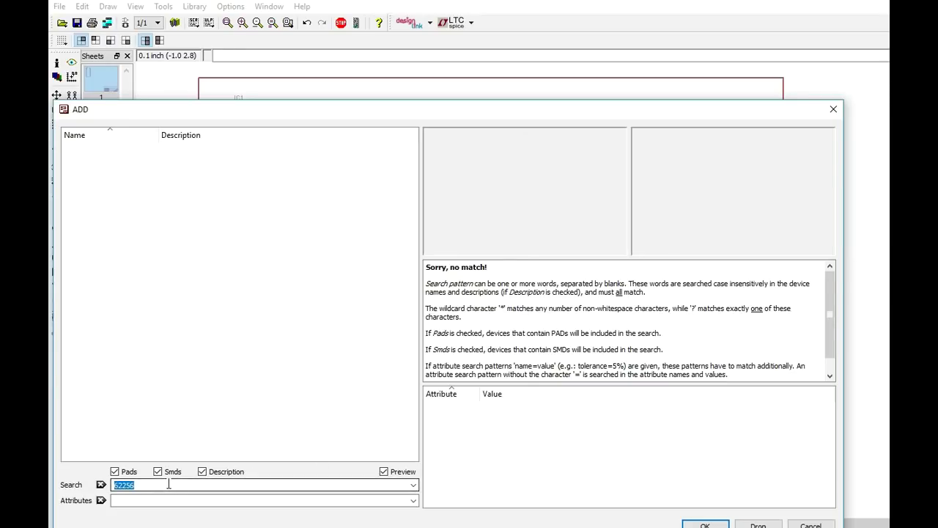
type("32k")
key("Return")
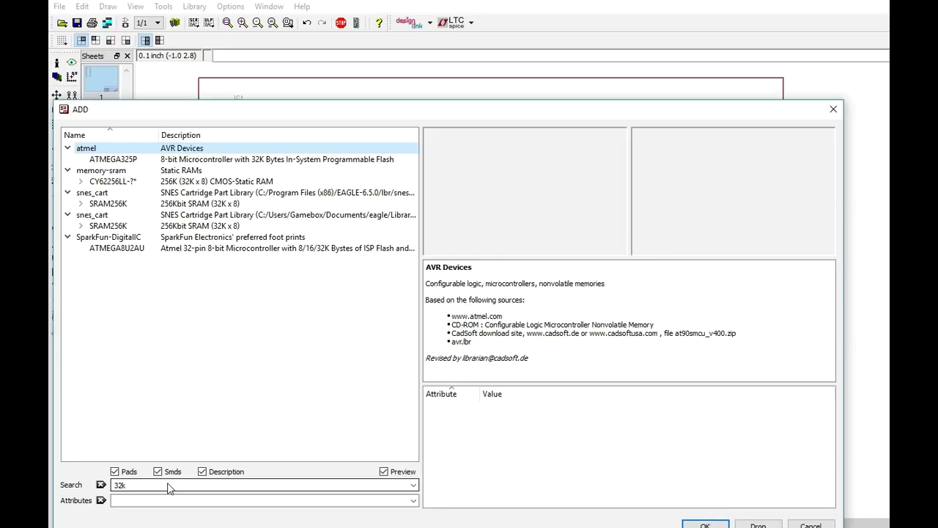
- Expand the CY62256LL static RAM in the memory-sram library and preview its DIL28-6 and first SOJ28/3 variants
left_click(82, 181)
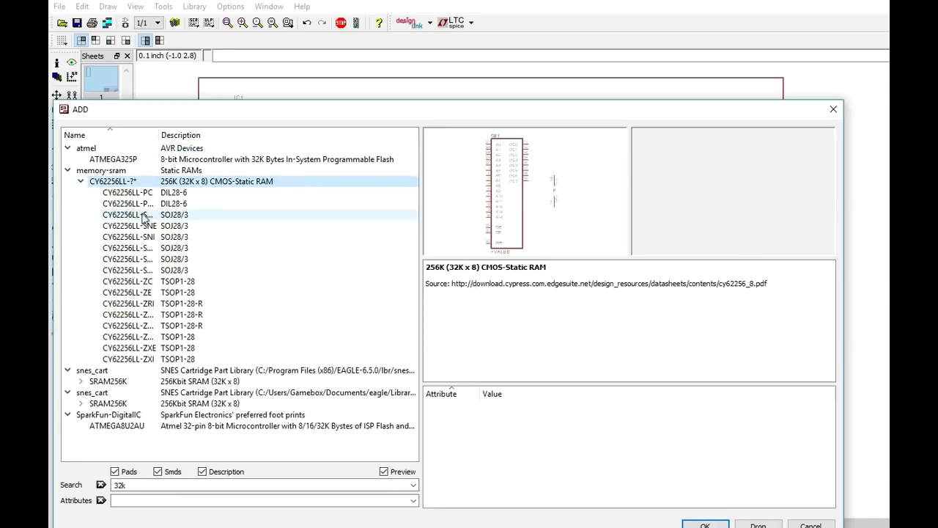
left_click(146, 203)
left_click(145, 195)
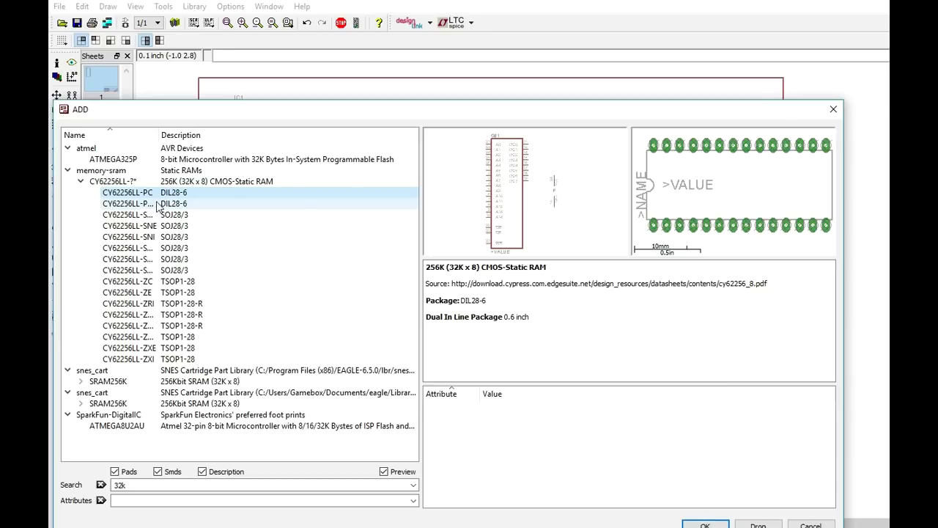
left_click(132, 204)
left_click(135, 214)
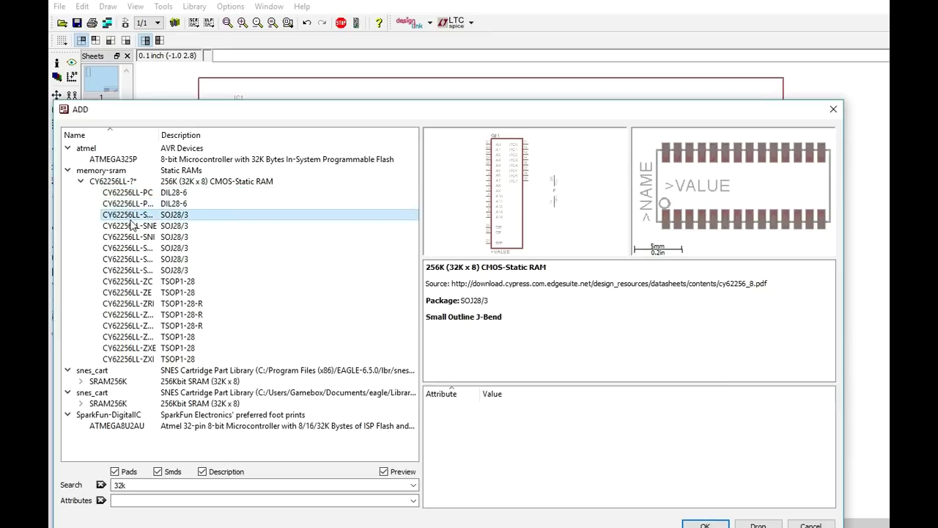
- Go through the remaining CY62256LL package variants down to the SRAM256K device in the first snes_cart library
key("Down")
key("Down")
key("Down")
key("Down")
key("Down")
key("Down")
key("Down")
key("Down")
key("Down")
key("Down")
key("Down")
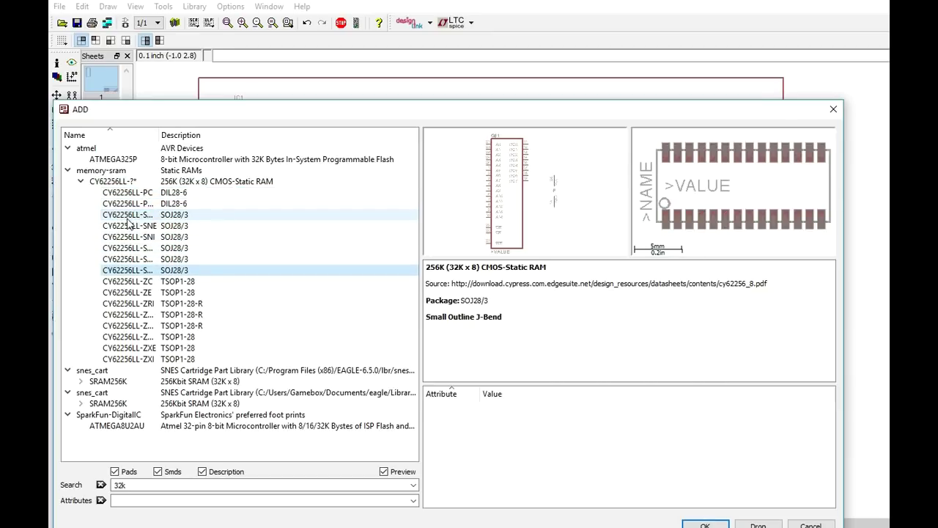
key("Down")
key("Down")
key("Down")
key("Down")
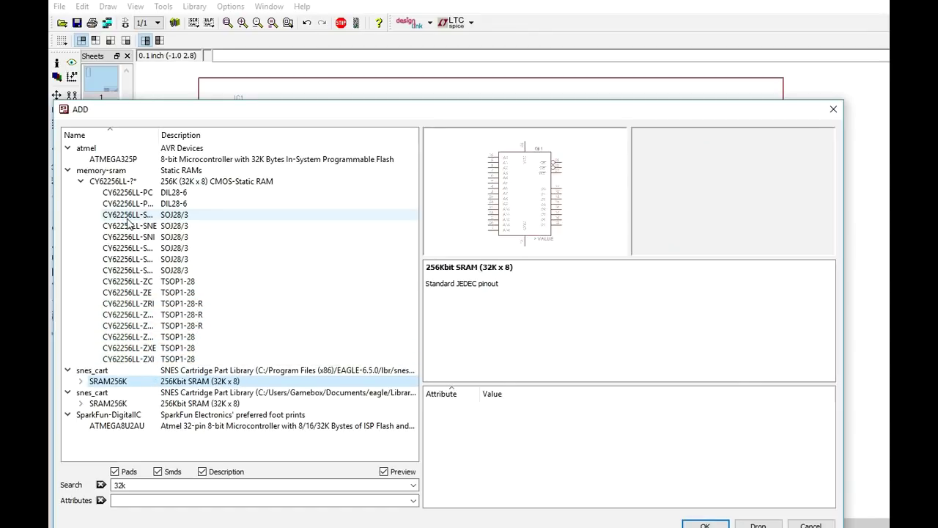
- Expand the SRAM256K device in the first snes_cart library and select its 28-PDIP variant
key("Up")
key("Down")
key("Right")
key("Down")
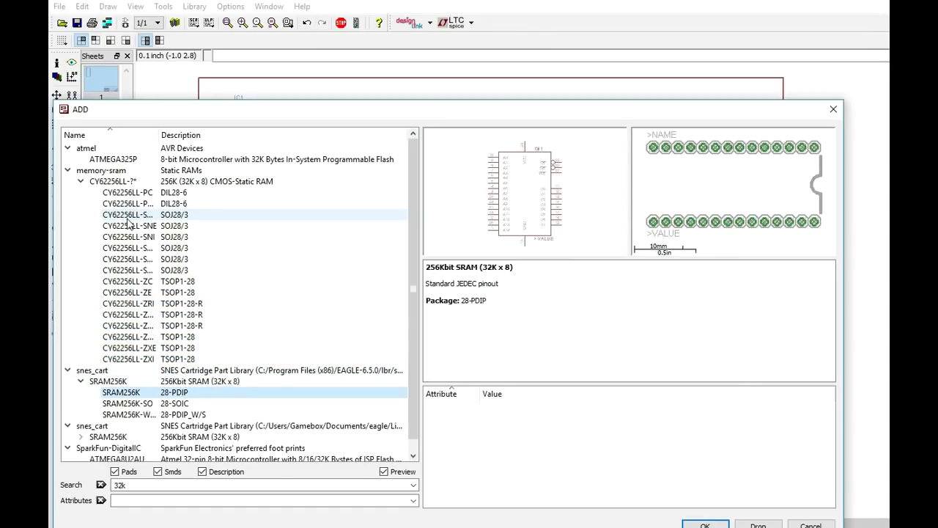
- Preview the remaining SRAM256K package variants in the first snes_cart library and the 28-PDIP and 28-SOIC variants in the second
key("Down")
key("Down")
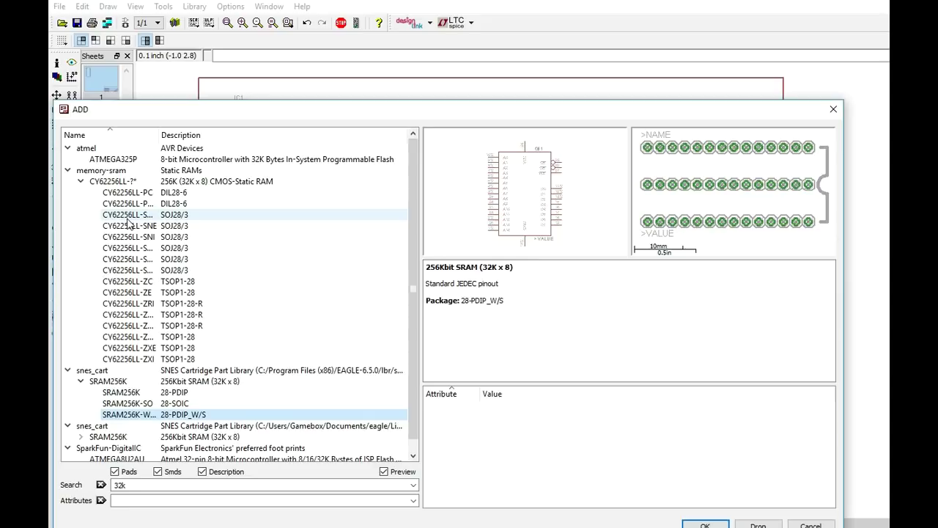
key("Down")
key("Down")
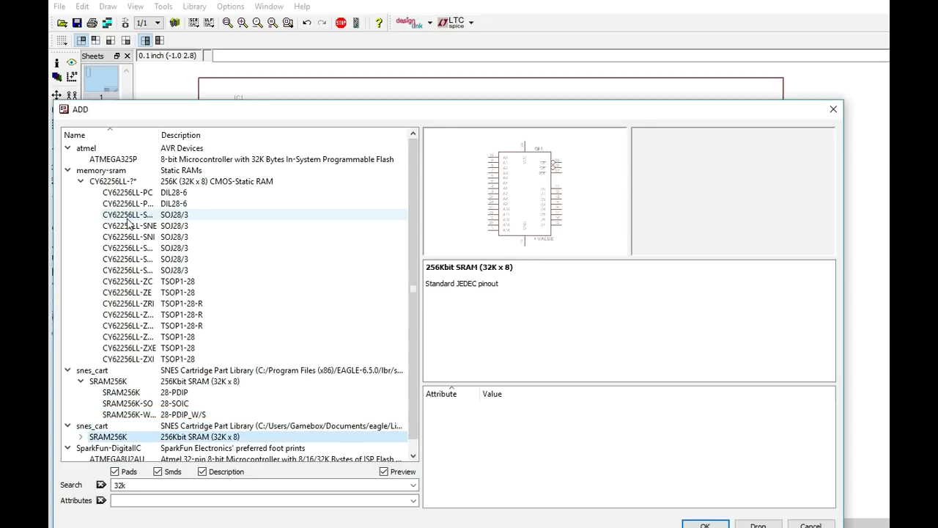
key("Right")
key("Down")
key("Down")
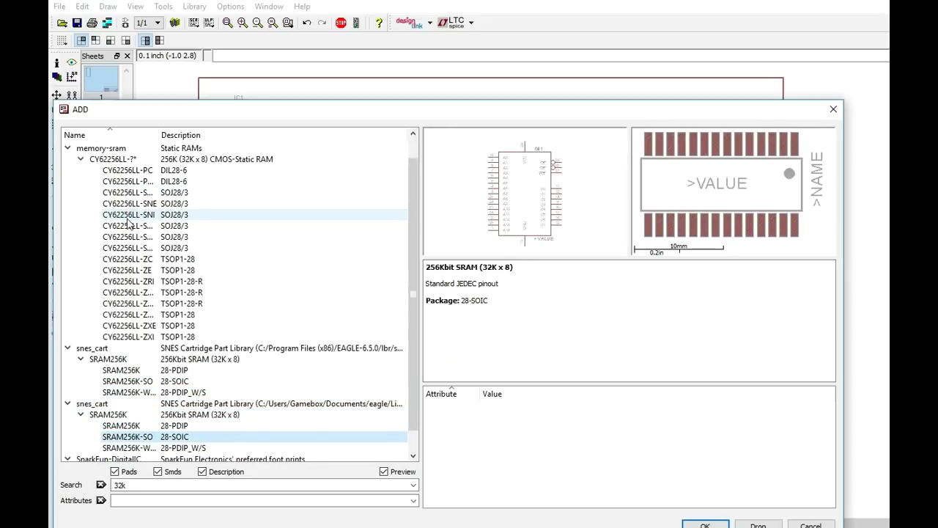
key("Up")
scroll(139, 233, "down", 1)
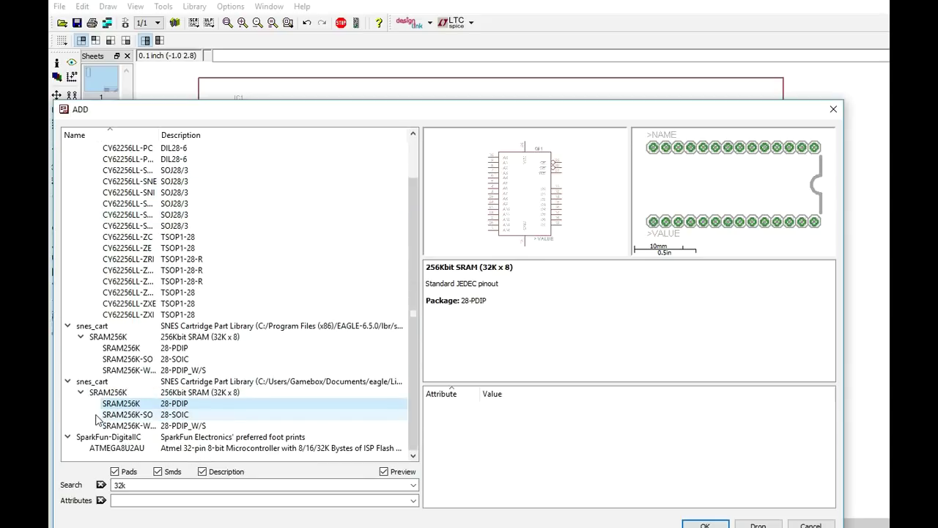
scroll(146, 242, "up", 2)
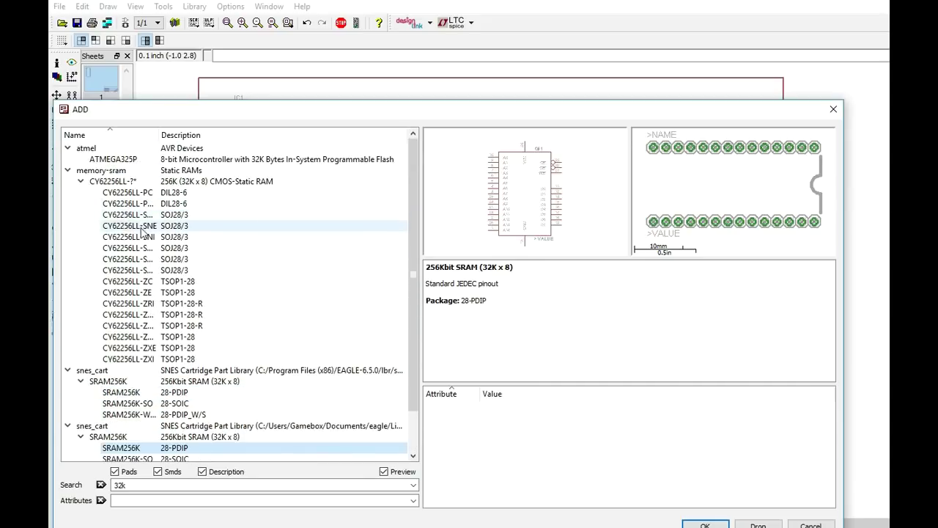
- Add two CY62256LL-PC static RAMs in the DIL28-6 package side by side, beside the Z80 CPU in the schematic
left_click(143, 192)
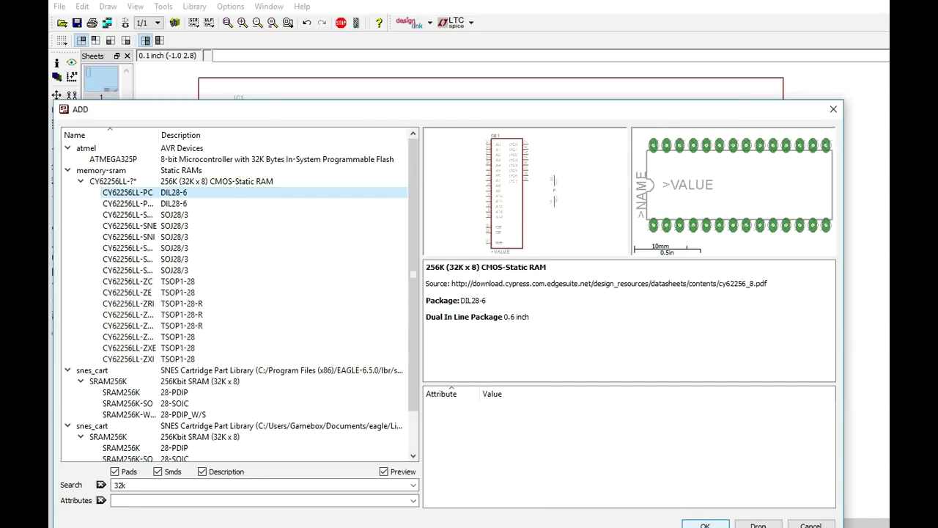
left_click(706, 525)
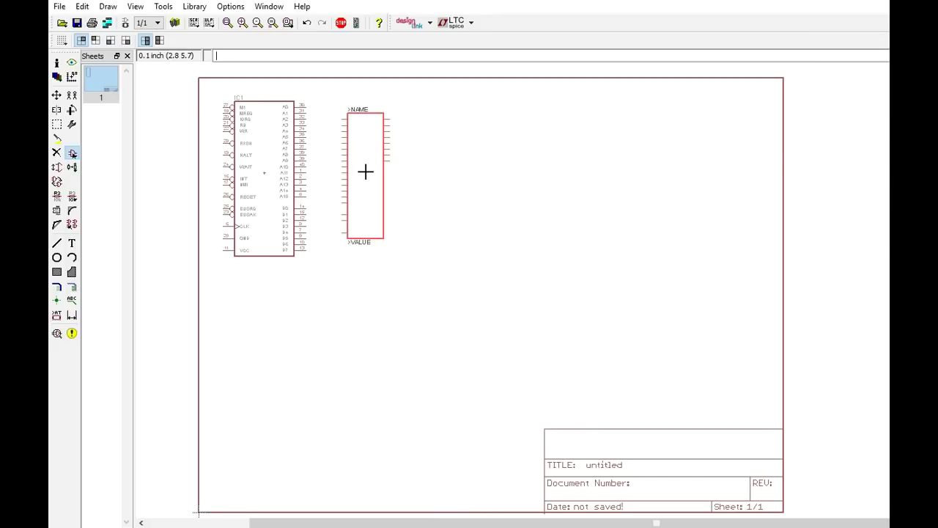
left_click(390, 173)
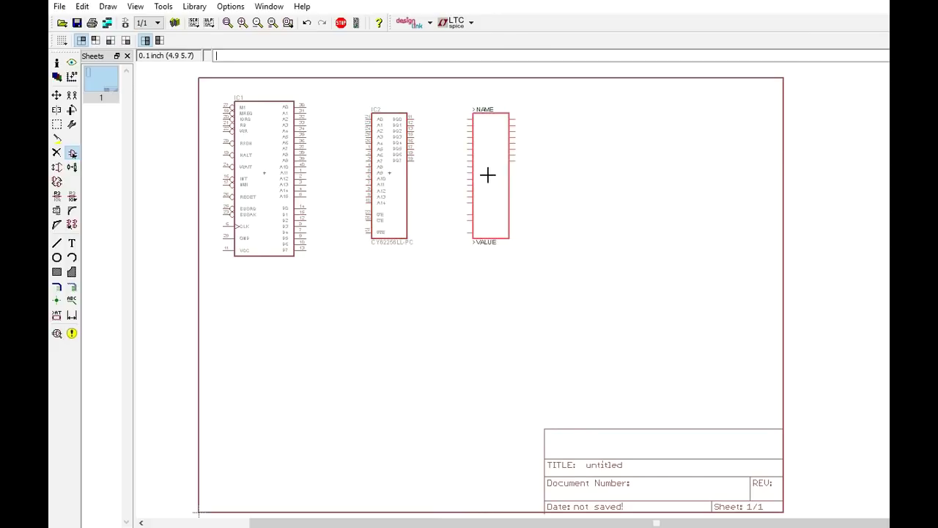
left_click(491, 173)
key("Escape")
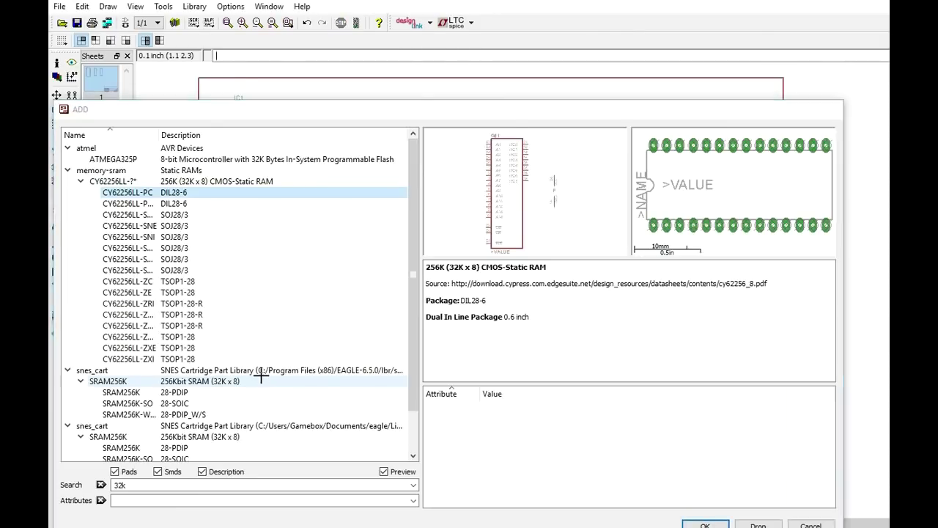
key("Escape")
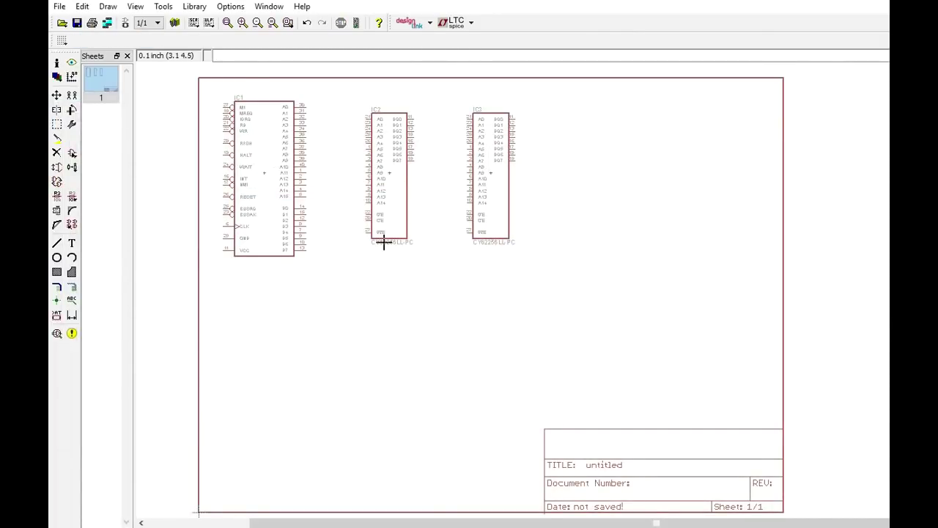
- Open the symbol of the RAM nearest the CPU in the library editor, and switch to editing the DIL28-6 package
right_click(391, 171)
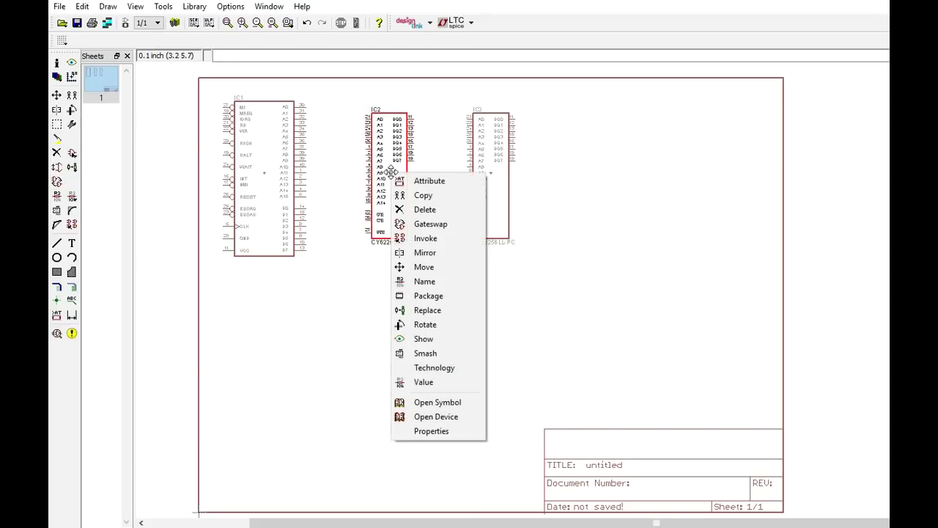
left_click(431, 401)
left_click(722, 142)
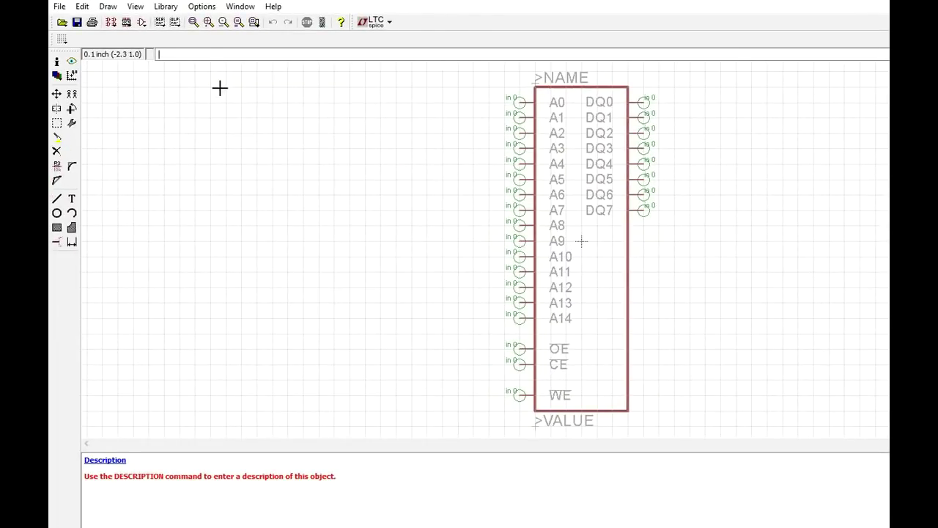
left_click(126, 24)
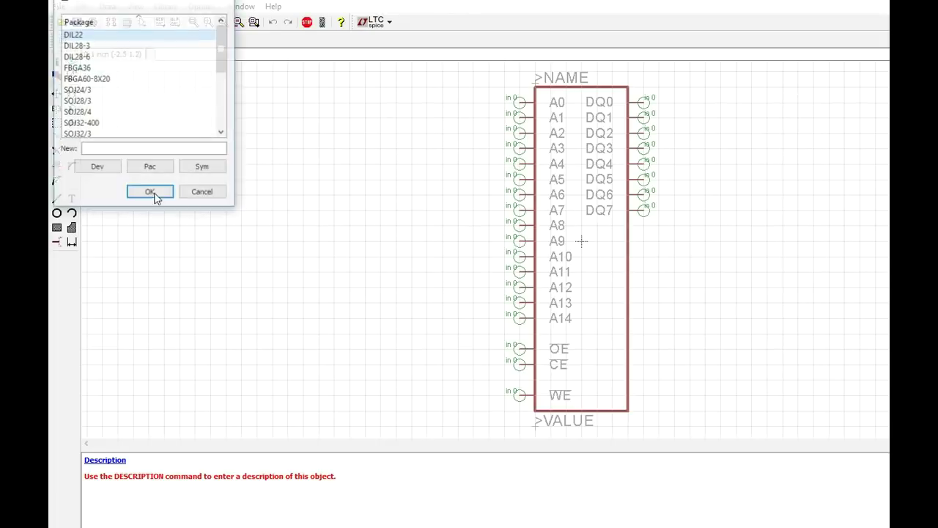
left_click(109, 58)
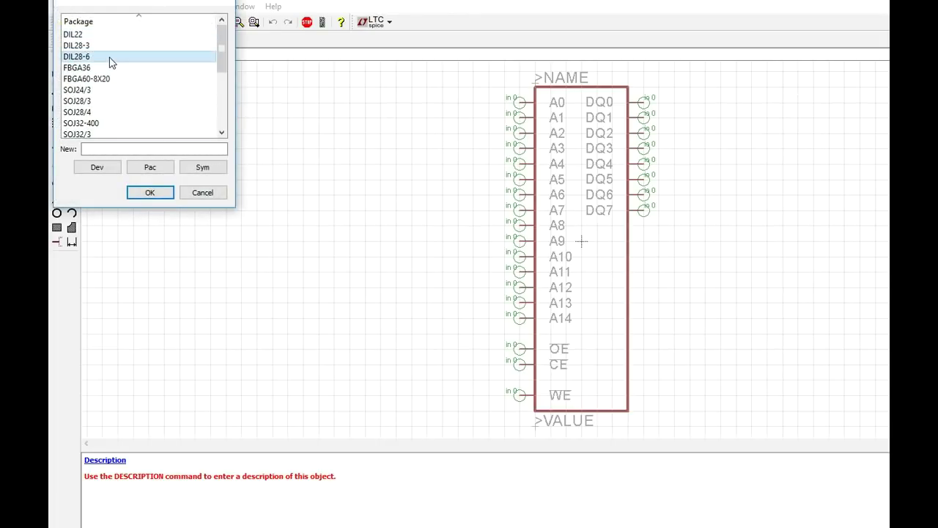
left_click(147, 193)
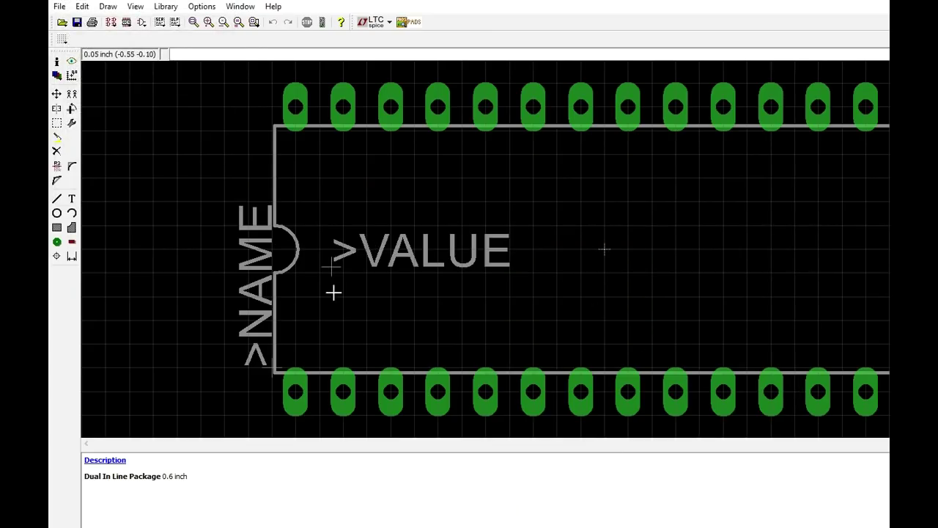
- Delete the DIL28-6 package's silkscreen outline, including the notch arc and all the body lines around it
left_click(56, 151)
left_click(297, 235)
left_click(273, 171)
left_click(320, 129)
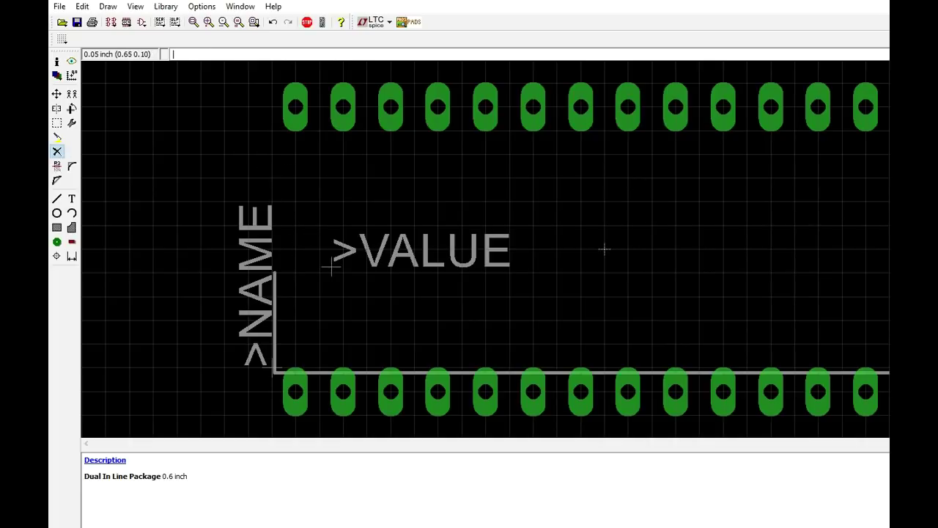
left_click(283, 339)
left_click(318, 370)
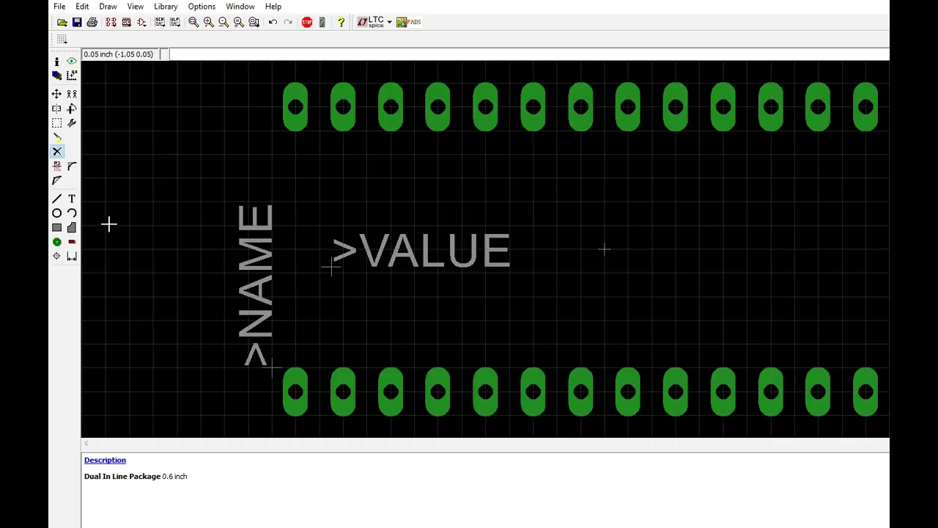
- Change the shape of pad 1 in the DIL28-6 package to round
left_click(57, 63)
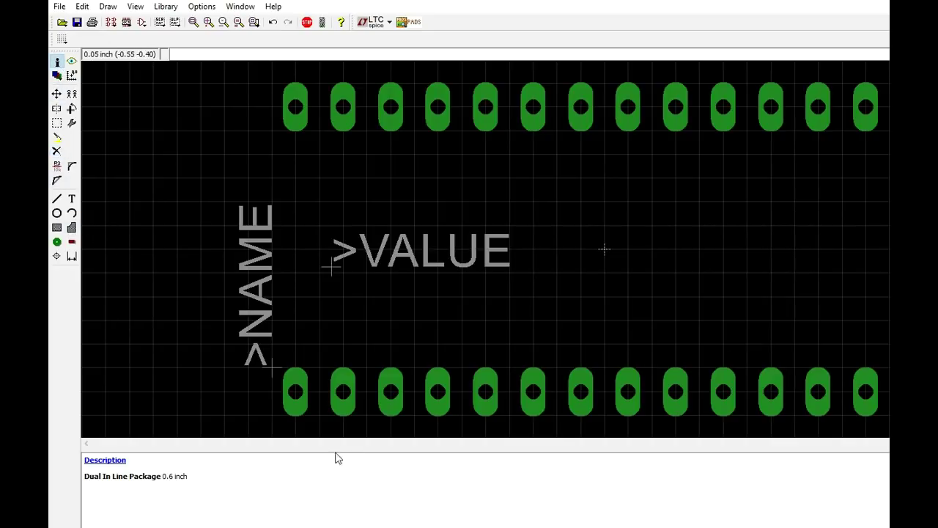
left_click(296, 394)
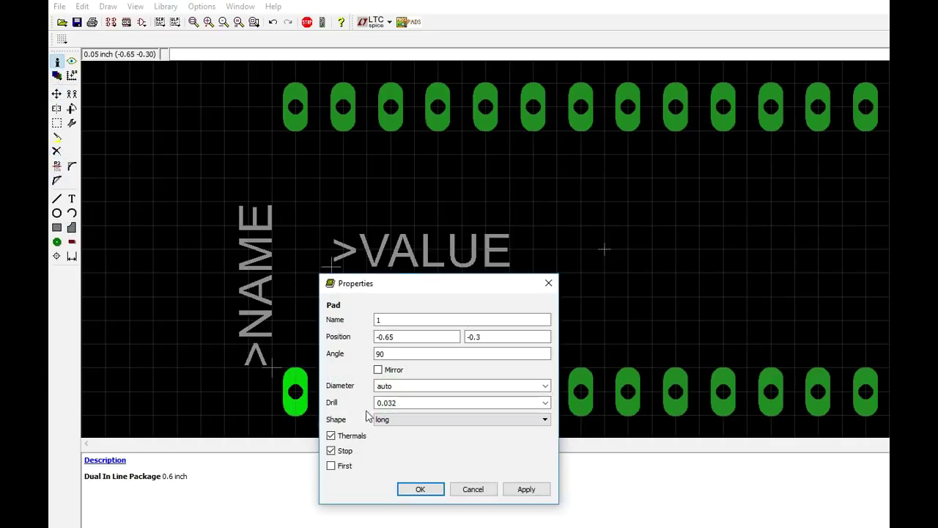
left_click(429, 423)
left_click(415, 439)
left_click(420, 489)
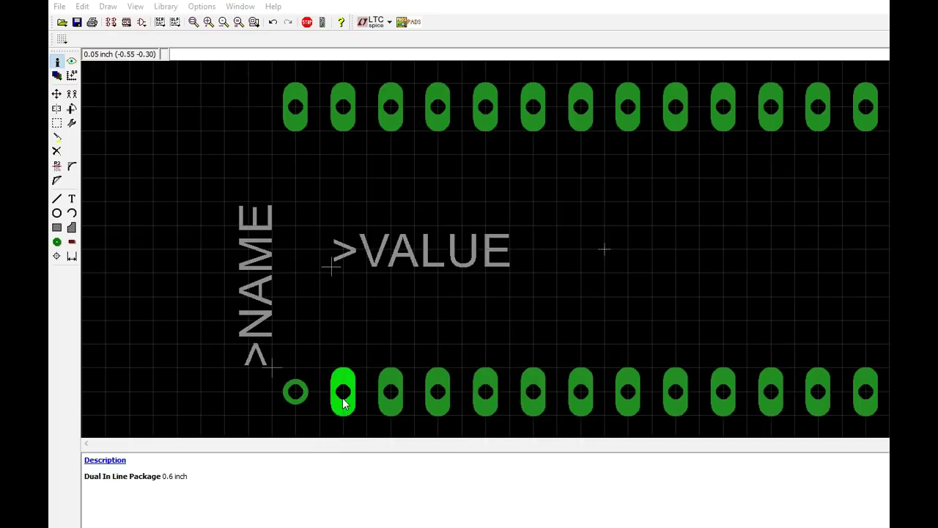
- Change the shape of pads 2 and 3 in the lower row to round
left_click(343, 390)
left_click(439, 420)
left_click(440, 438)
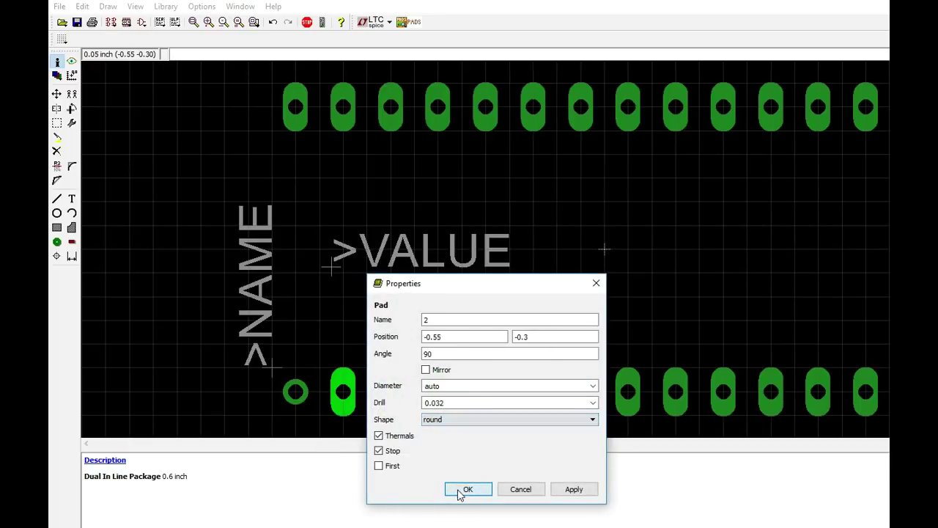
left_click(467, 489)
left_click(390, 394)
left_click(484, 419)
left_click(480, 438)
left_click(516, 489)
- Change the shape of pads 4 and 5 in the lower row to round
left_click(437, 392)
left_click(529, 419)
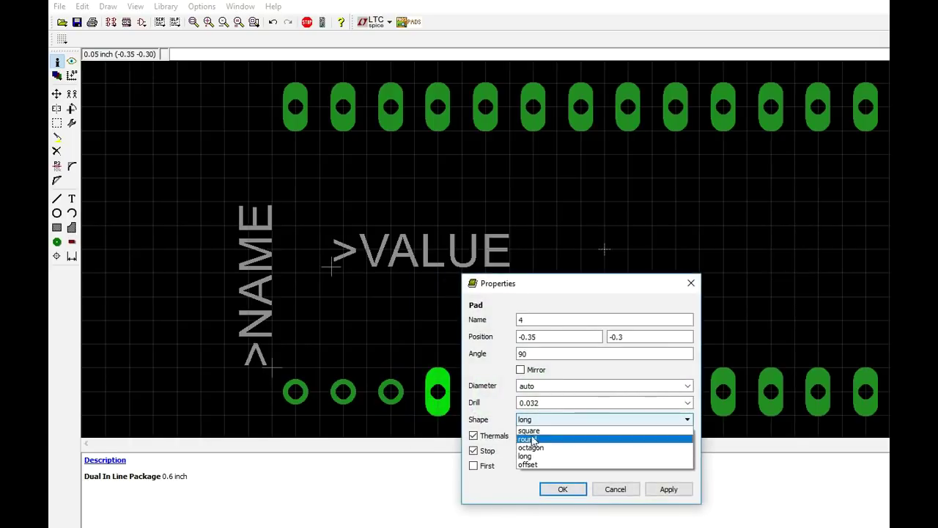
left_click(529, 440)
left_click(556, 489)
left_click(486, 392)
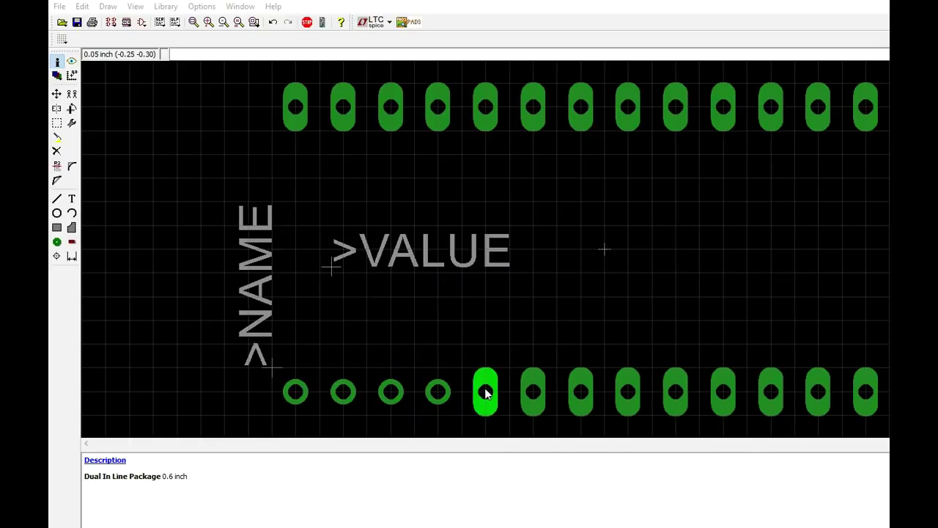
left_click(594, 421)
left_click(591, 439)
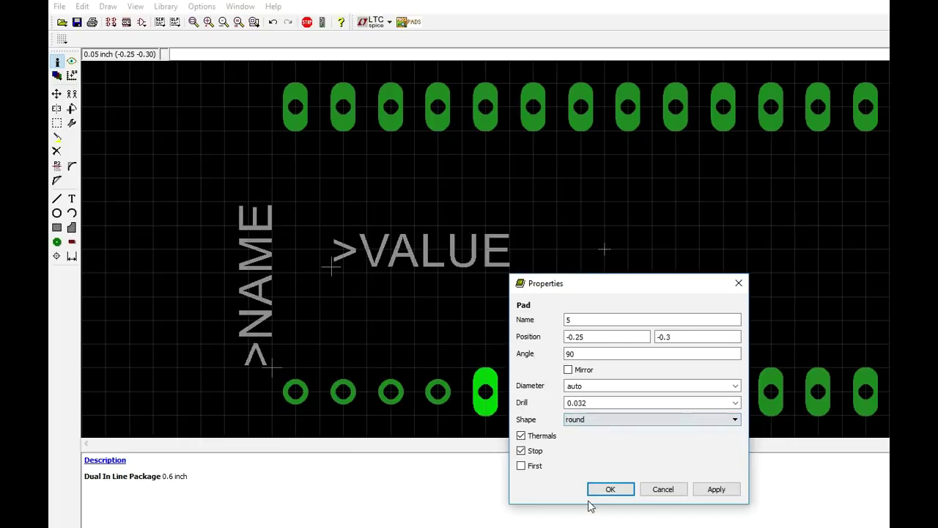
left_click(602, 490)
- Change the shape of pad 6 in the lower row to round, and open the properties of pad 7
left_click(530, 392)
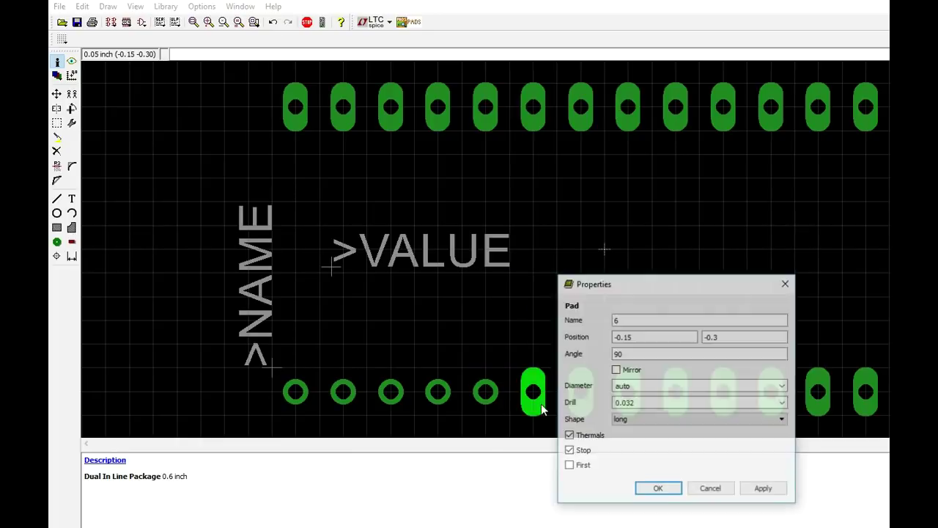
left_click(644, 417)
left_click(636, 433)
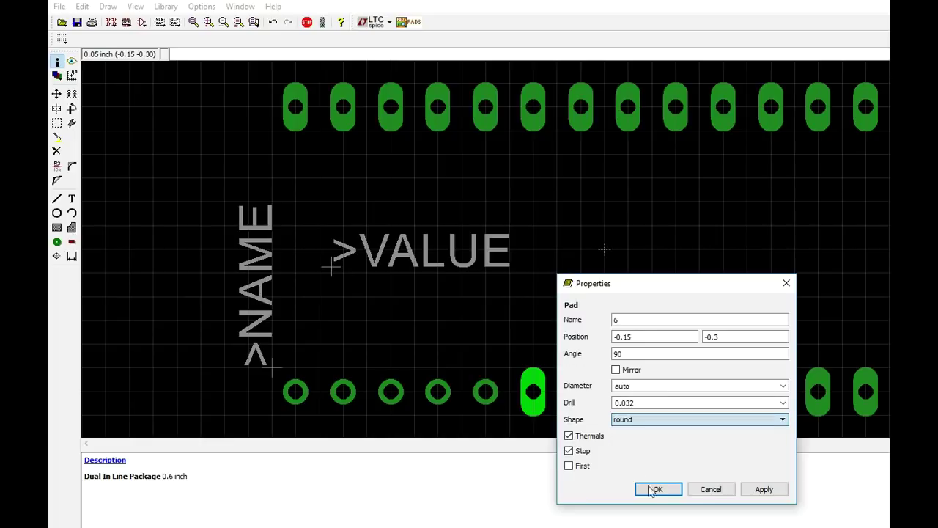
left_click(659, 490)
left_click(581, 389)
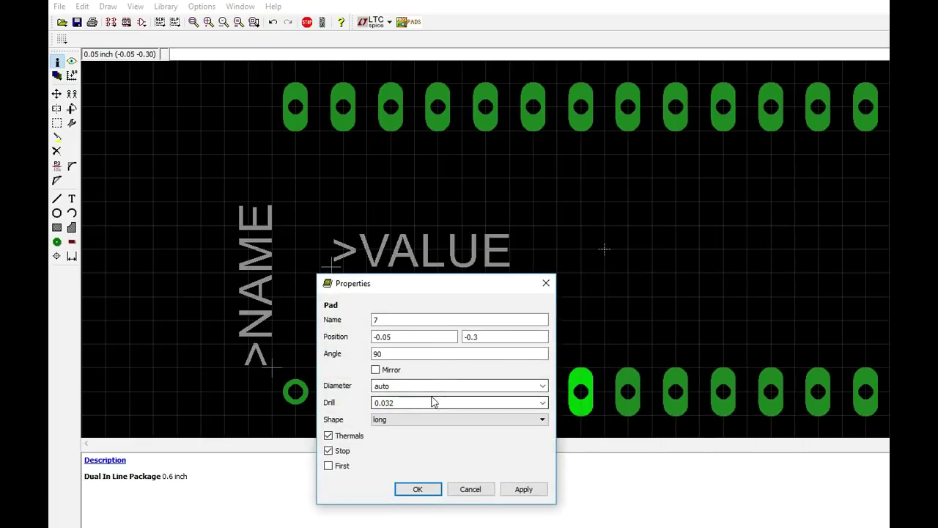